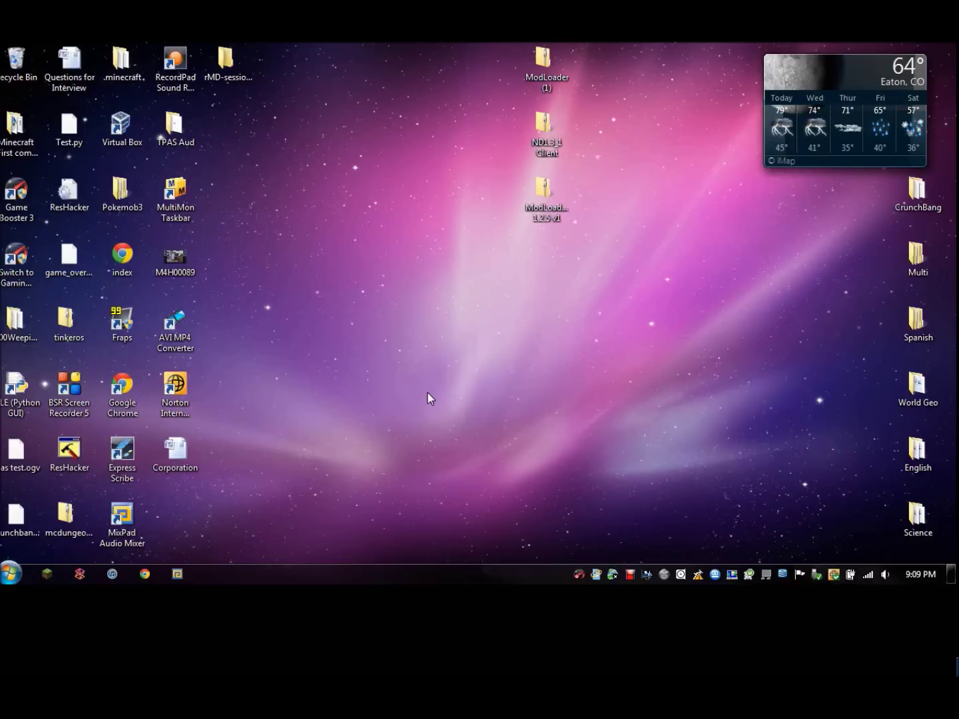
Launch Minecraft from the taskbar and log in with the account's username and password, password remembered.
{"action": "left_click", "coordinate": [49, 572]}
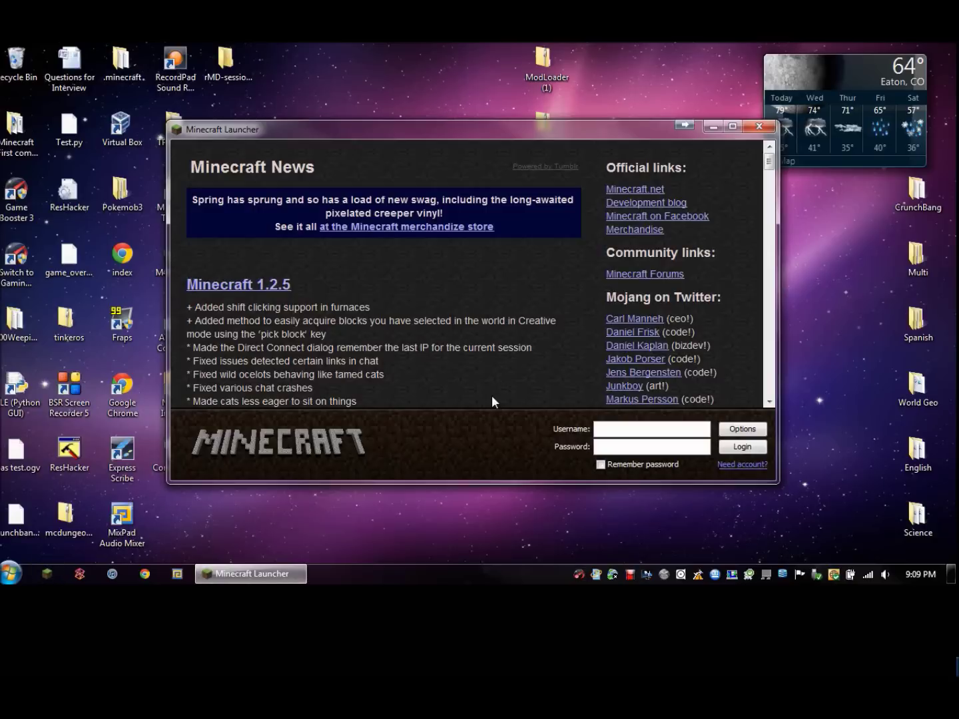
{"action": "left_click", "coordinate": [600, 427]}
{"action": "type", "text": "112Aug"}
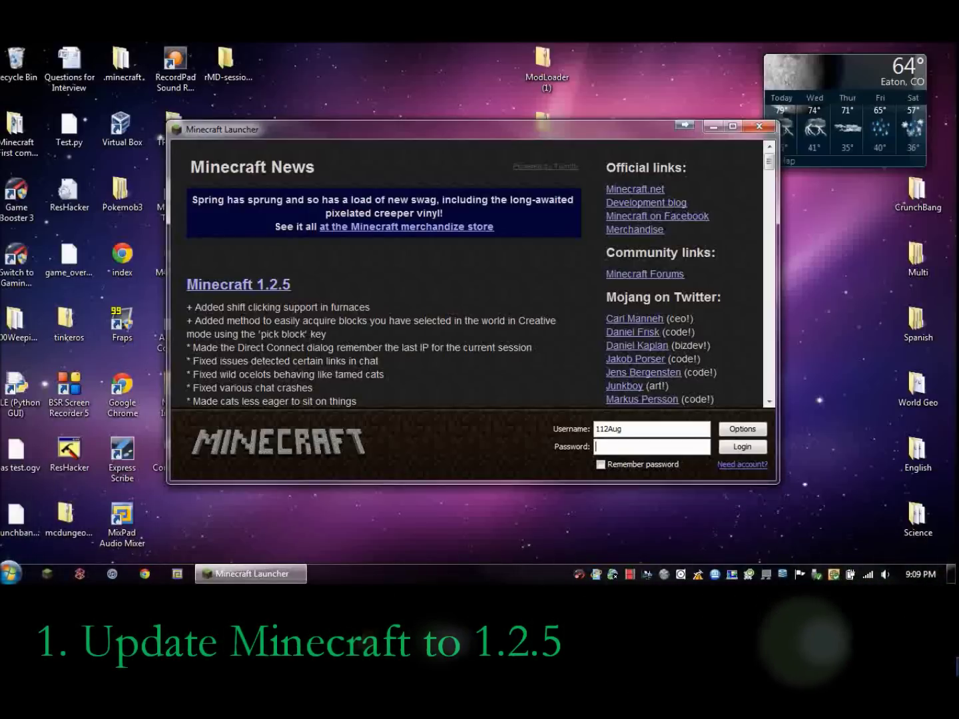
{"action": "left_click", "coordinate": [651, 447]}
{"action": "type", "text": "********"}
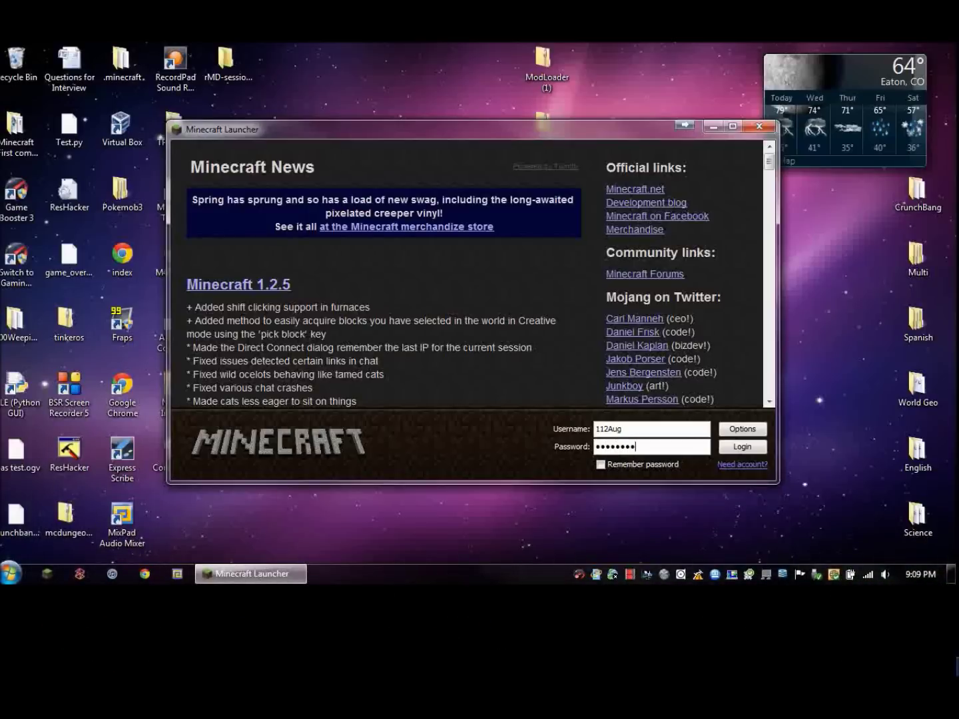
{"action": "left_click", "coordinate": [752, 444]}
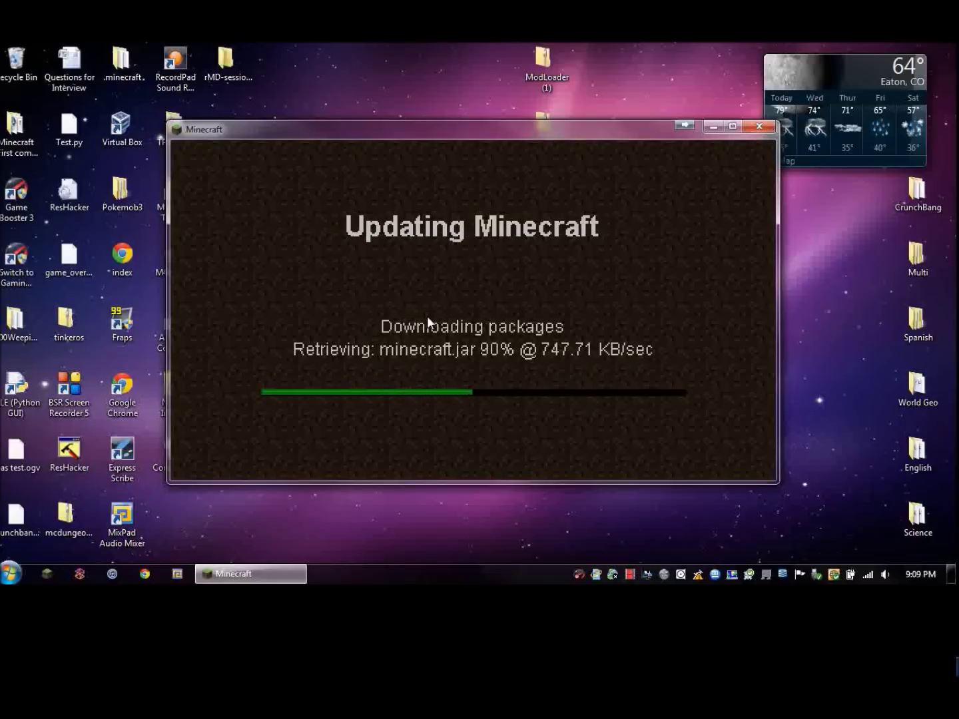
Reposition the updating Minecraft window, then close the game once the 1.2.5 menu has loaded.
{"action": "left_click_drag", "start_coordinate": [431, 130], "coordinate": [506, 257]}
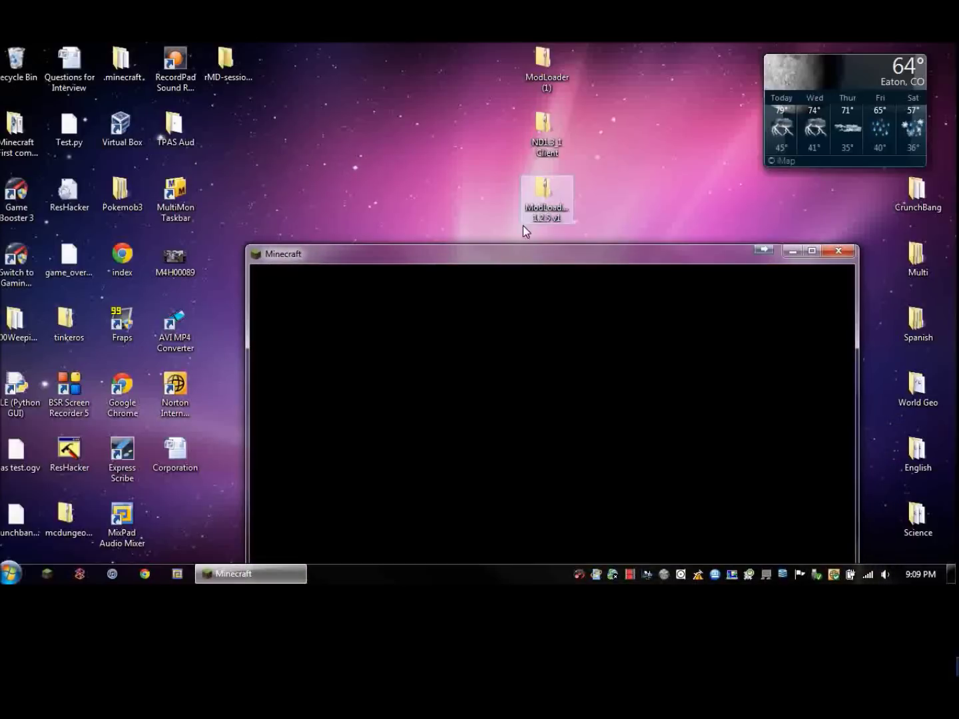
{"action": "left_click_drag", "start_coordinate": [520, 254], "coordinate": [492, 232]}
{"action": "mouse_move", "coordinate": [614, 255]}
{"action": "left_mouse_down"}
{"action": "mouse_move", "coordinate": [621, 219]}
{"action": "mouse_move", "coordinate": [556, 175]}
{"action": "mouse_move", "coordinate": [563, 152]}
{"action": "mouse_move", "coordinate": [603, 257]}
{"action": "mouse_move", "coordinate": [659, 246]}
{"action": "mouse_move", "coordinate": [622, 271]}
{"action": "left_mouse_up"}
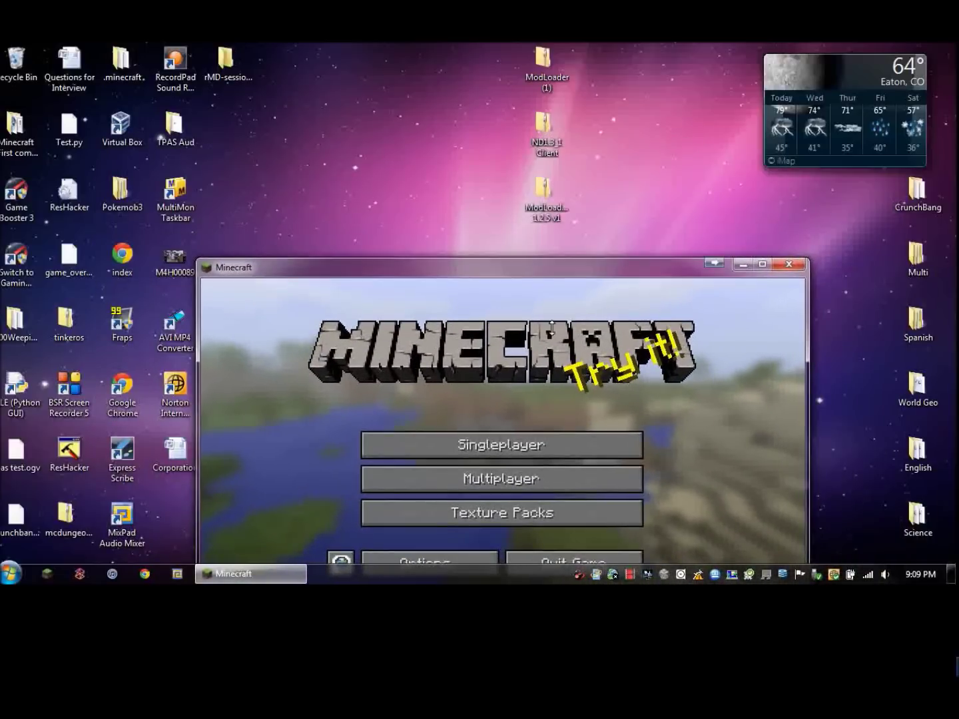
{"action": "left_click_drag", "start_coordinate": [518, 269], "coordinate": [438, 128]}
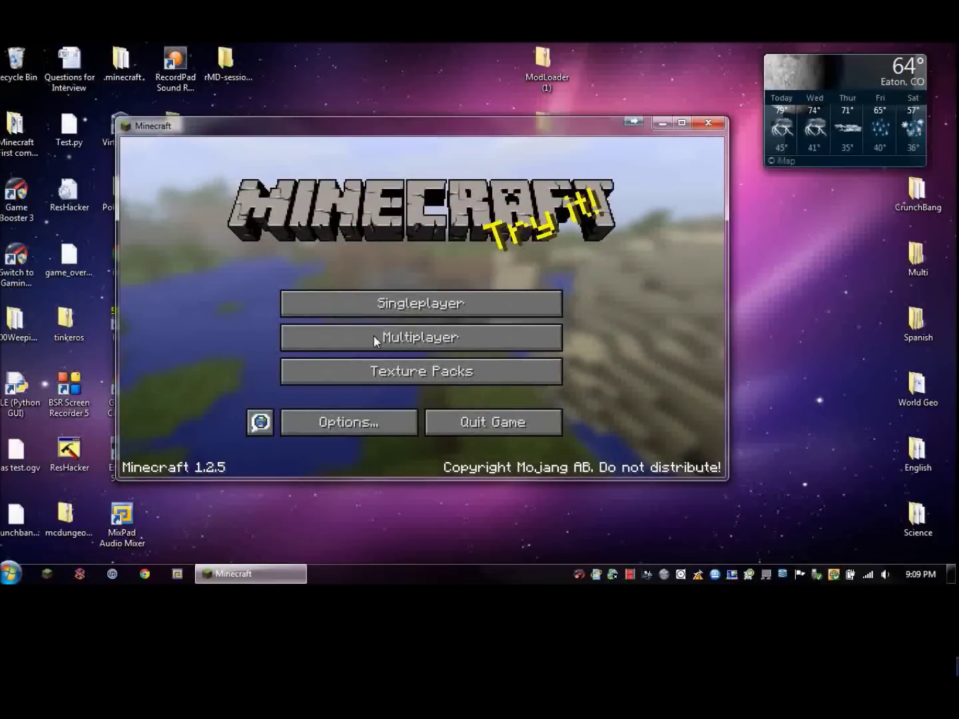
{"action": "left_click", "coordinate": [406, 308]}
{"action": "left_click", "coordinate": [714, 126]}
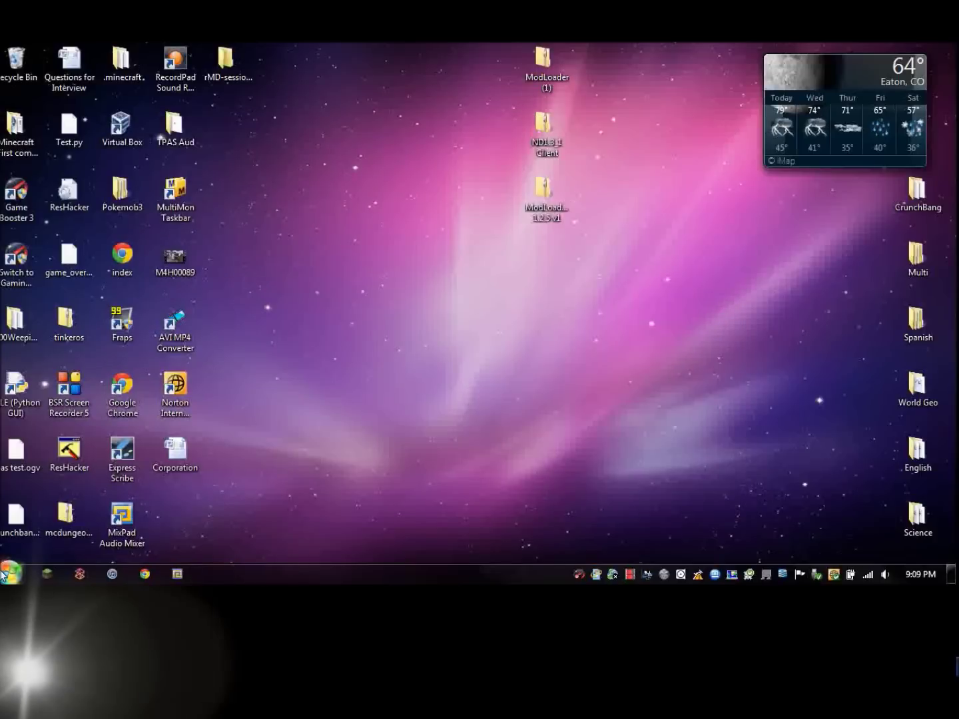
Open the Roaming folder through a %appdata% Start menu search.
{"action": "left_click_drag", "start_coordinate": [546, 174], "coordinate": [530, 250]}
{"action": "left_click", "coordinate": [238, 526]}
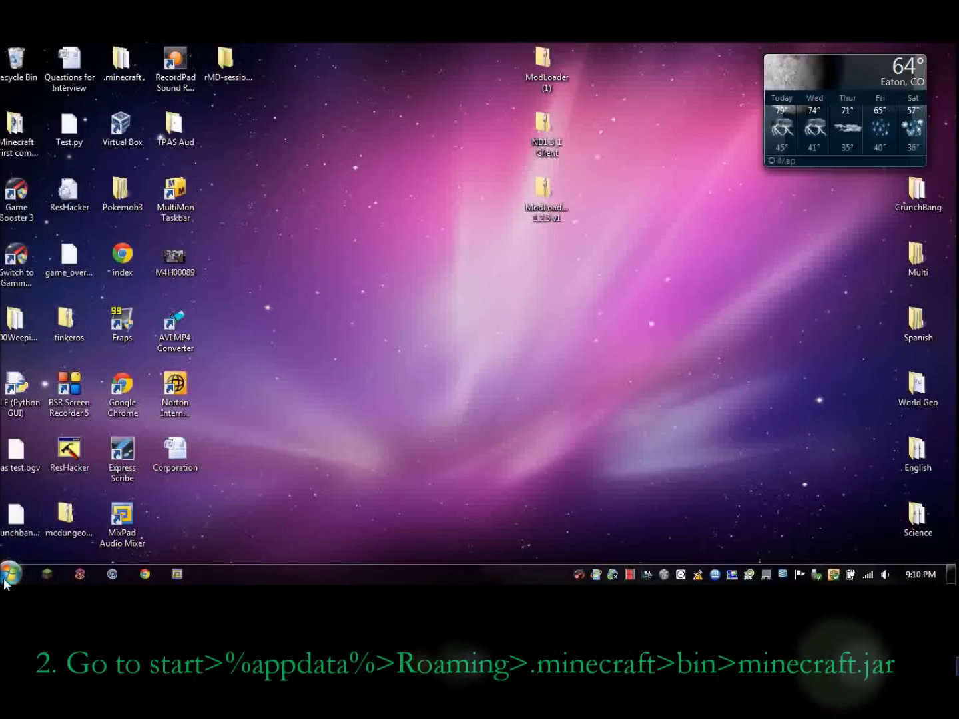
{"action": "left_click", "coordinate": [6, 579]}
{"action": "type", "text": "%app"}
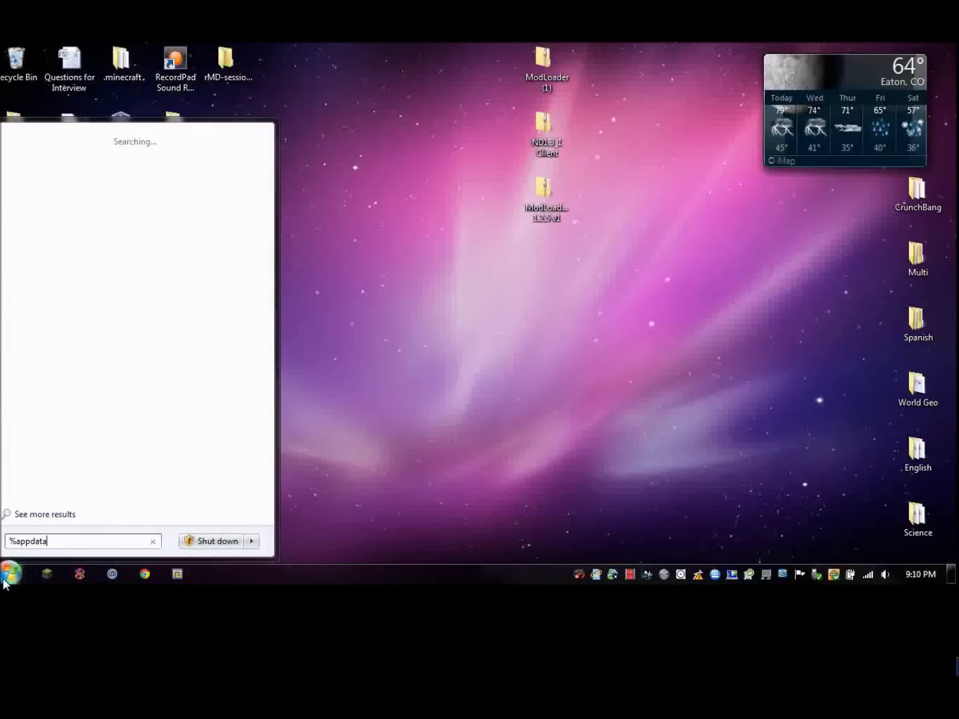
{"action": "type", "text": "data%"}
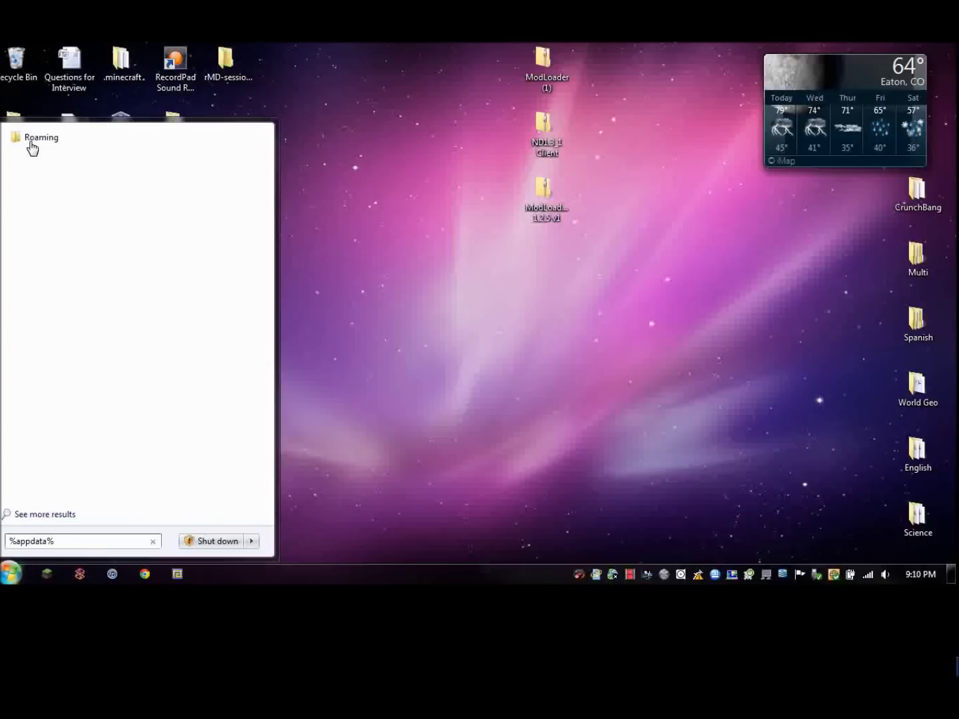
{"action": "left_click", "coordinate": [35, 138]}
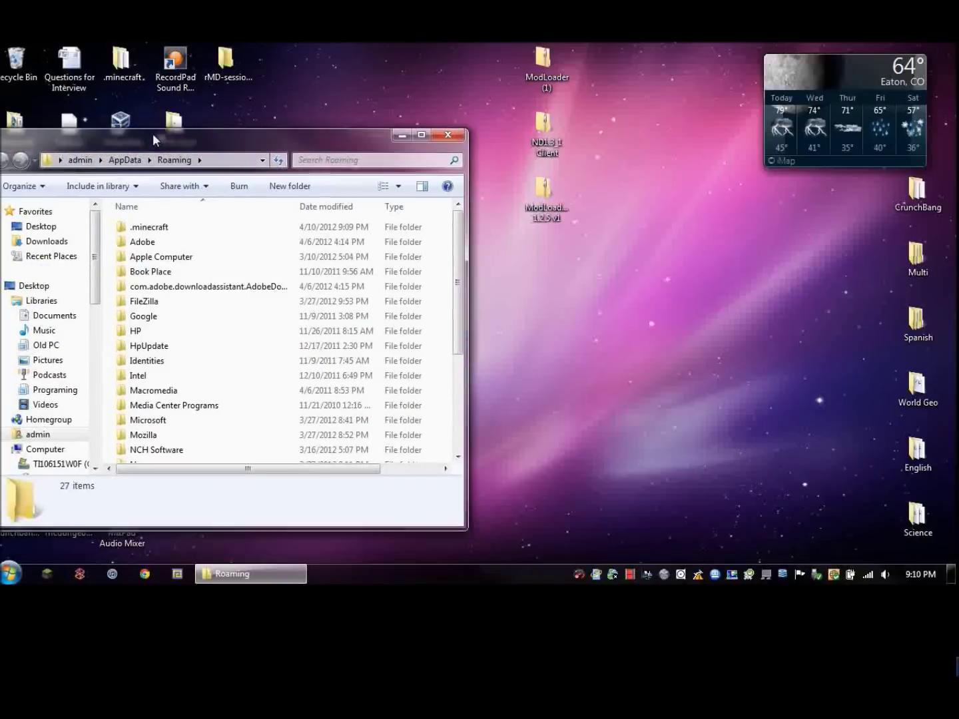
Maximize the window, go into .minecraft\bin, and bring up minecraft.jar's context menu.
{"action": "left_click_drag", "start_coordinate": [152, 133], "coordinate": [177, 107]}
{"action": "double_click", "coordinate": [177, 105]}
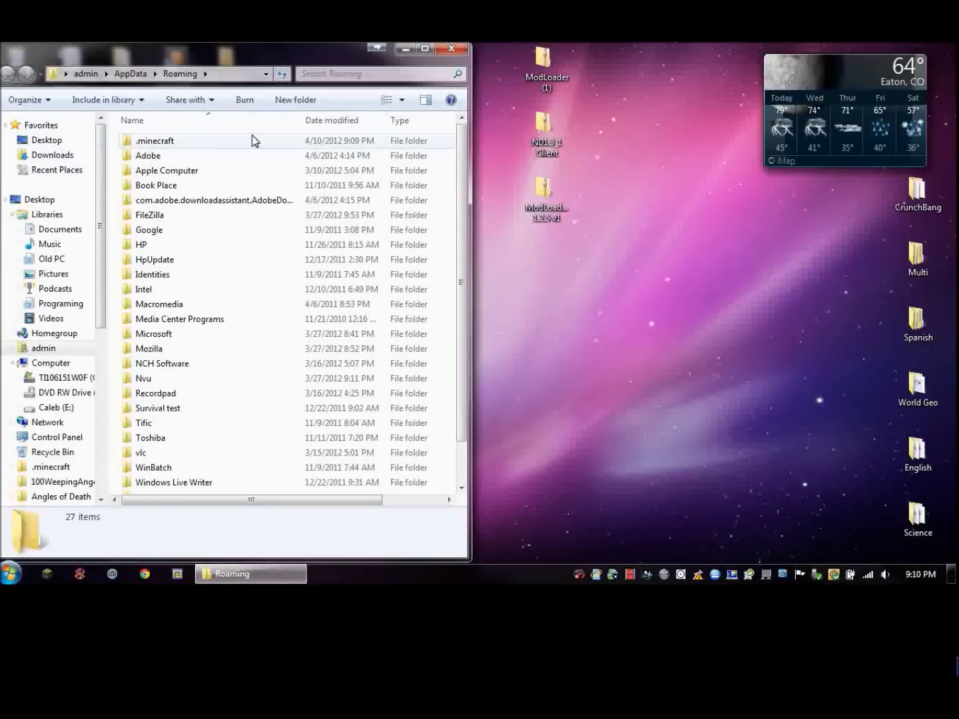
{"action": "double_click", "coordinate": [158, 142]}
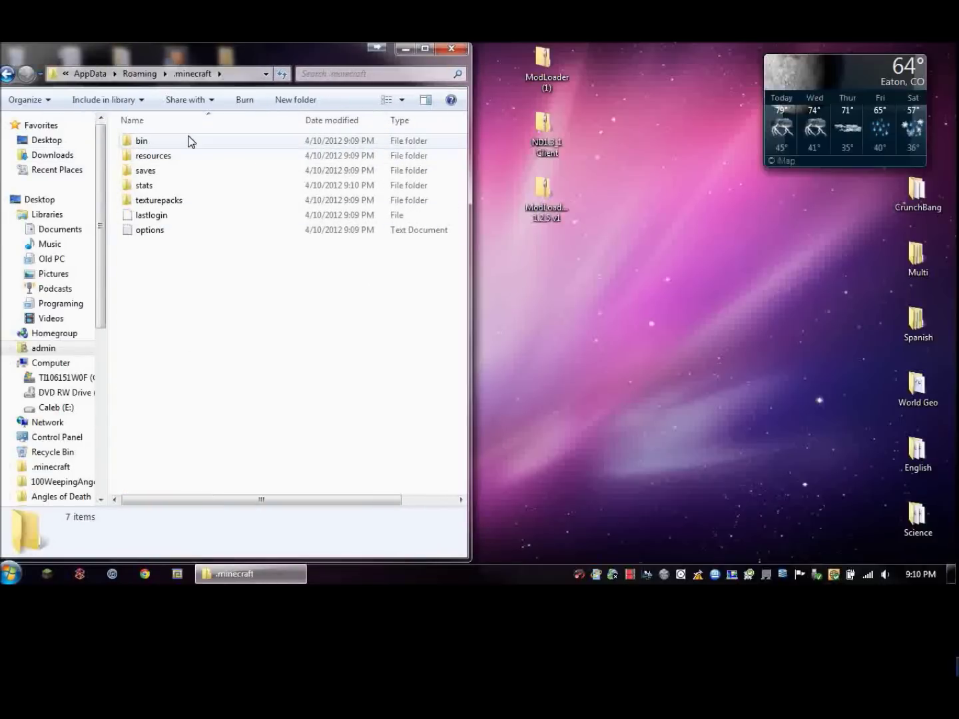
{"action": "double_click", "coordinate": [169, 141]}
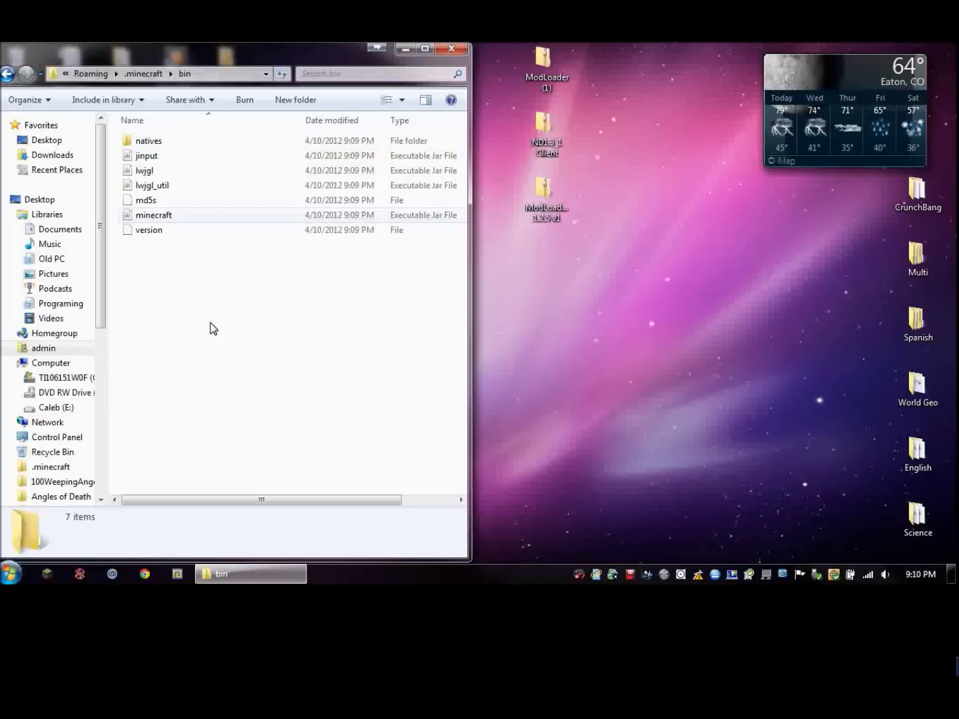
{"action": "left_click", "coordinate": [169, 215]}
{"action": "right_click", "coordinate": [169, 215]}
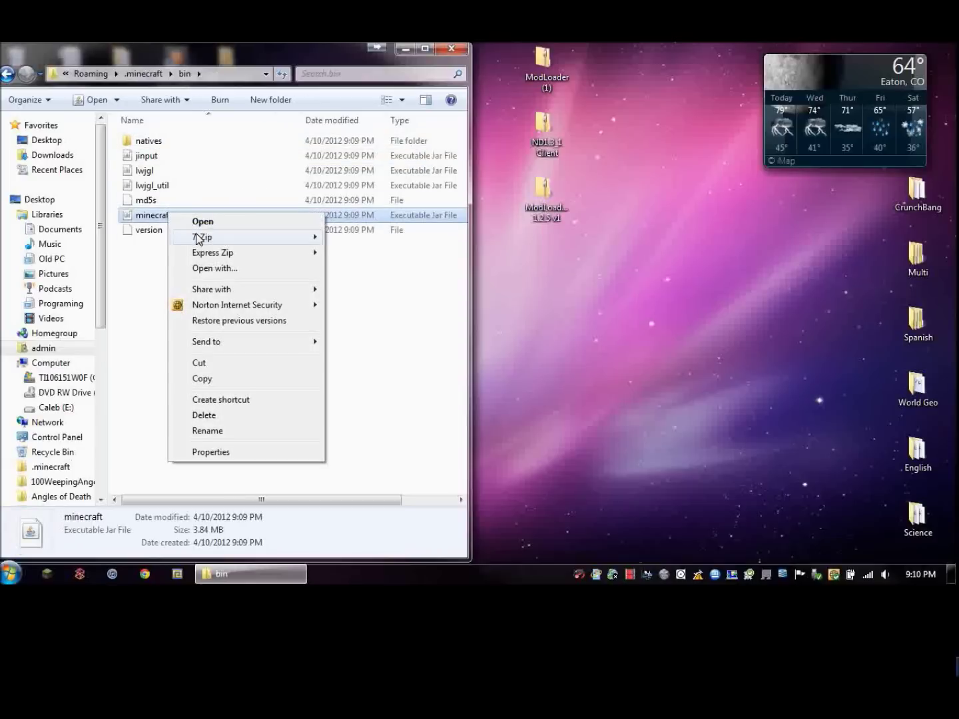
Open minecraft.jar as an archive in 7-Zip, filling the left half of the screen.
{"action": "mouse_move", "coordinate": [201, 237]}
{"action": "left_click", "coordinate": [372, 237]}
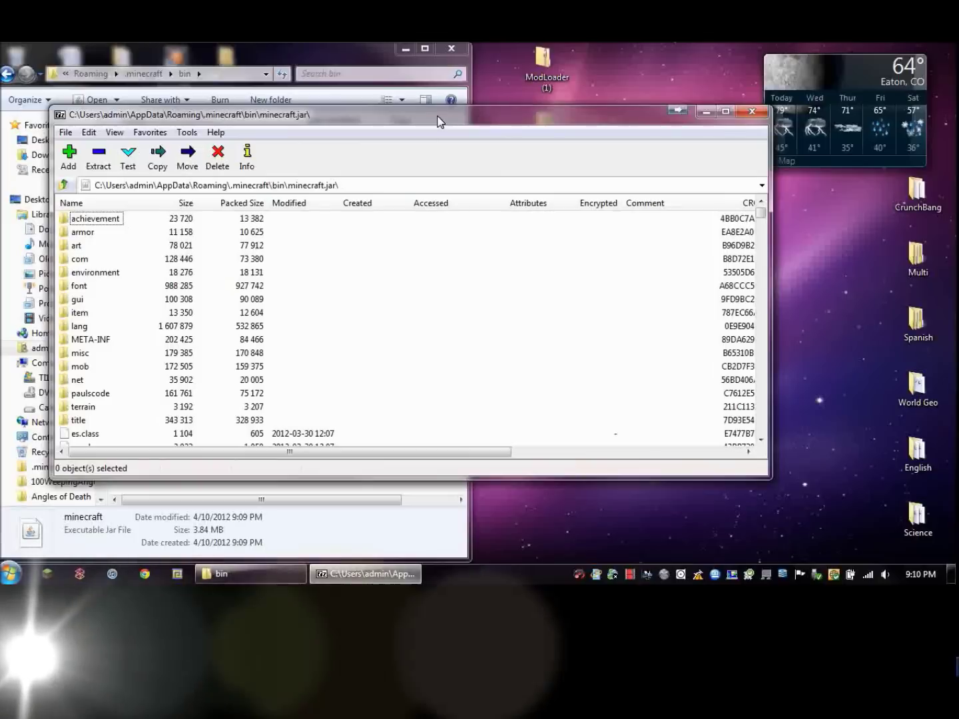
{"action": "left_click_drag", "start_coordinate": [440, 121], "coordinate": [2, 133]}
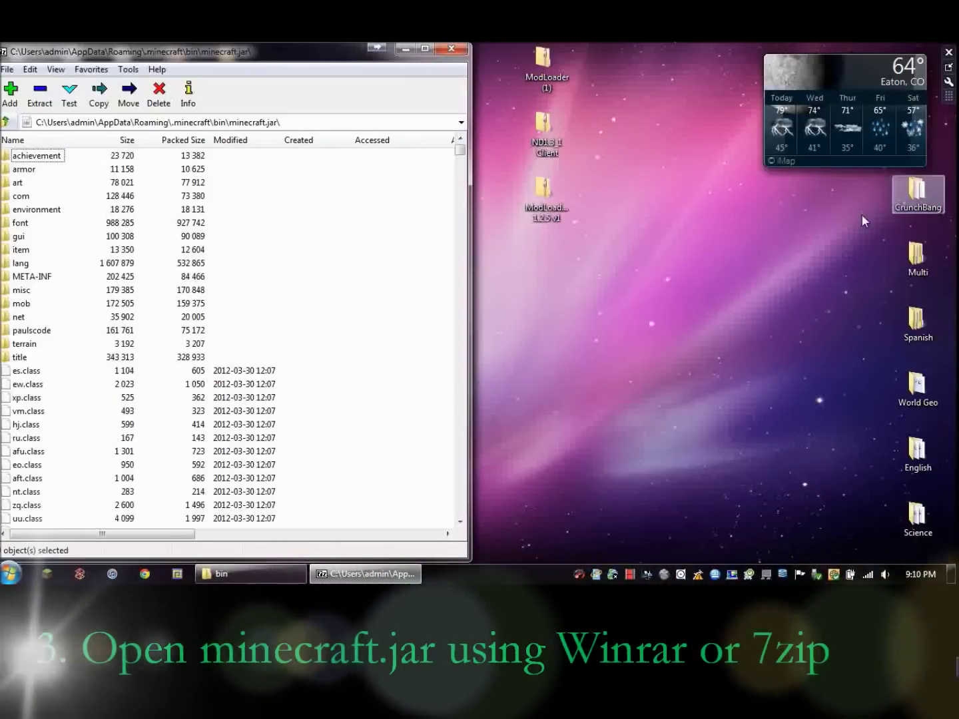
Line up the mod folders on the desktop and open ModLoader (1).zip in 7-Zip.
{"action": "left_click_drag", "start_coordinate": [544, 194], "coordinate": [599, 66]}
{"action": "left_click_drag", "start_coordinate": [546, 129], "coordinate": [651, 67]}
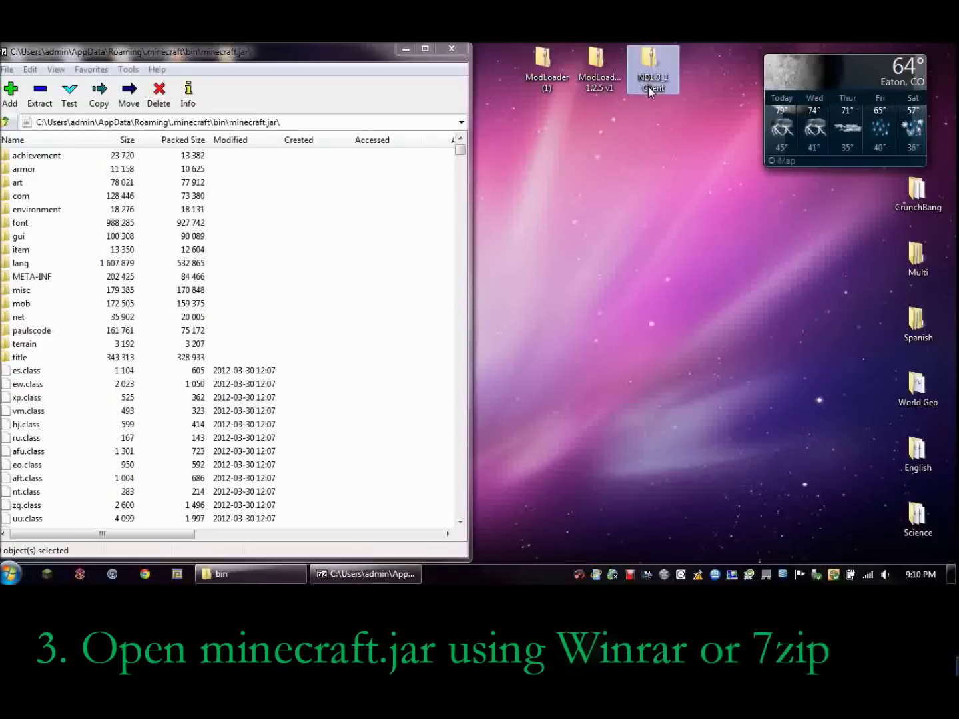
{"action": "right_click", "coordinate": [556, 62]}
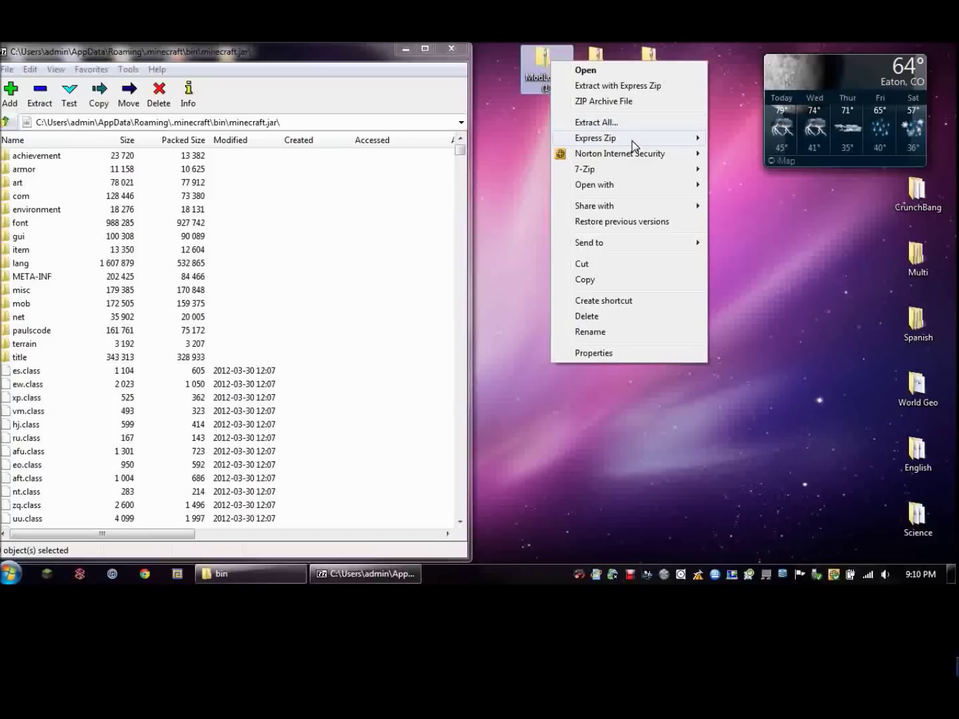
{"action": "mouse_move", "coordinate": [633, 145]}
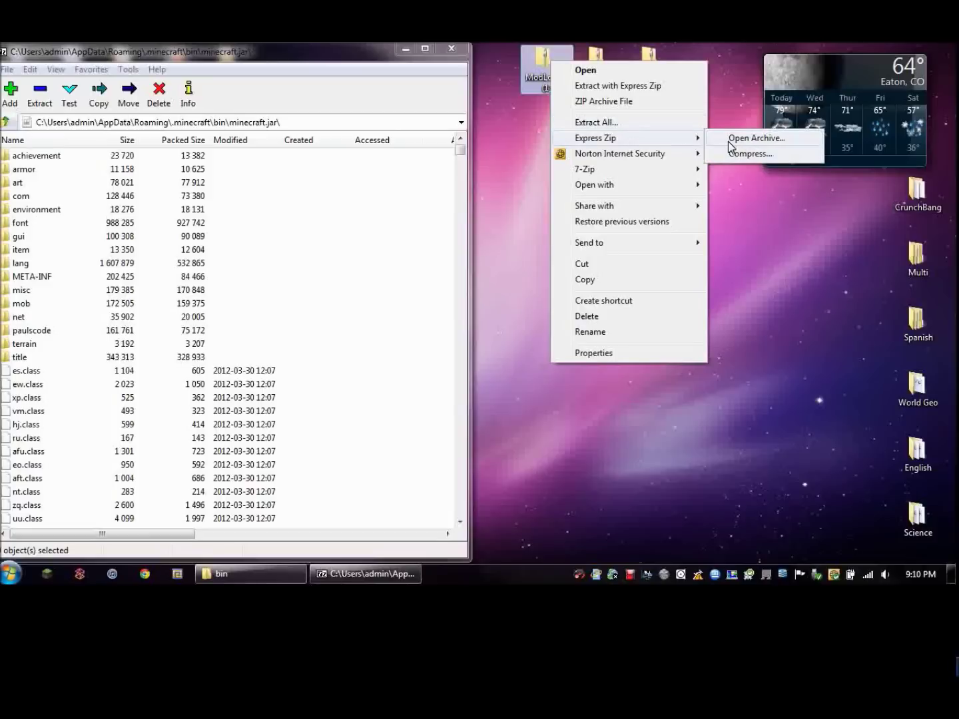
{"action": "left_click", "coordinate": [544, 75]}
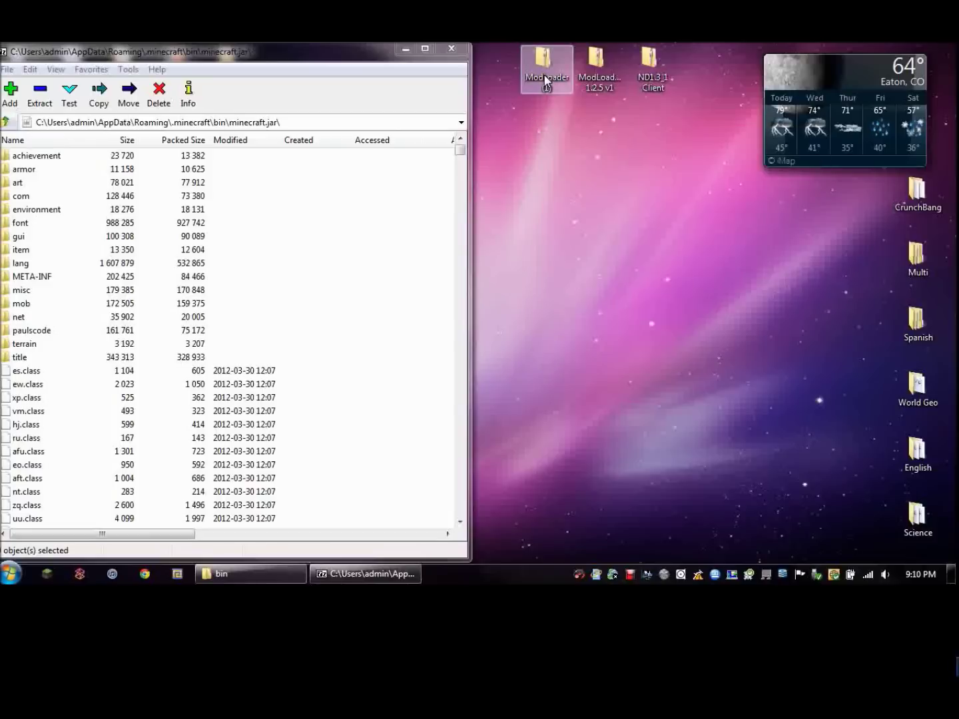
{"action": "right_click", "coordinate": [544, 75]}
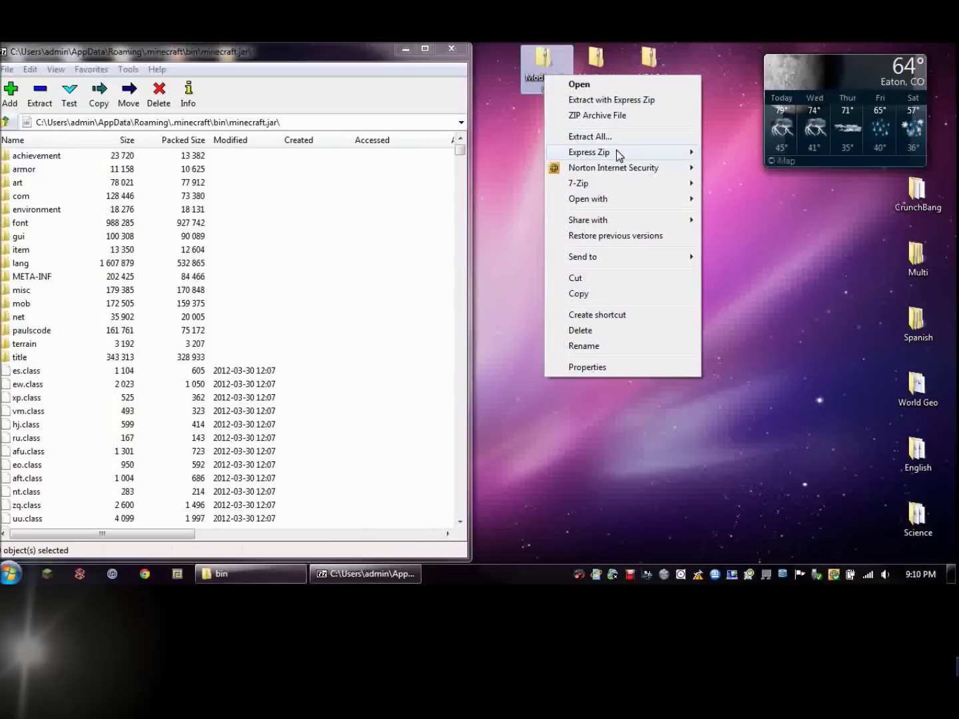
{"action": "mouse_move", "coordinate": [620, 154]}
{"action": "left_click", "coordinate": [717, 167]}
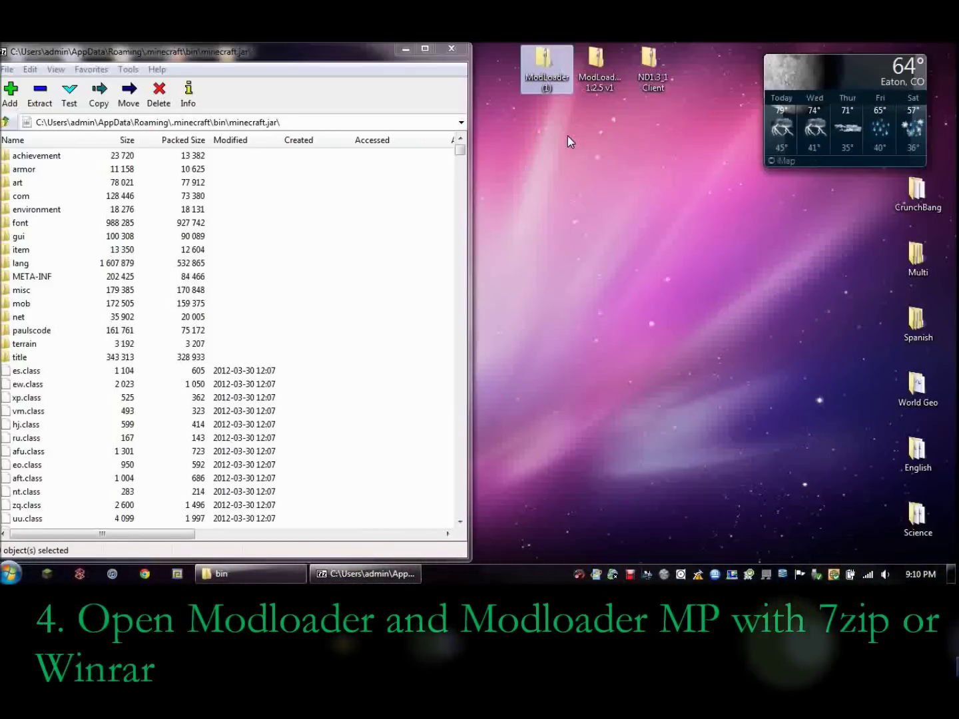
{"action": "right_click", "coordinate": [539, 78]}
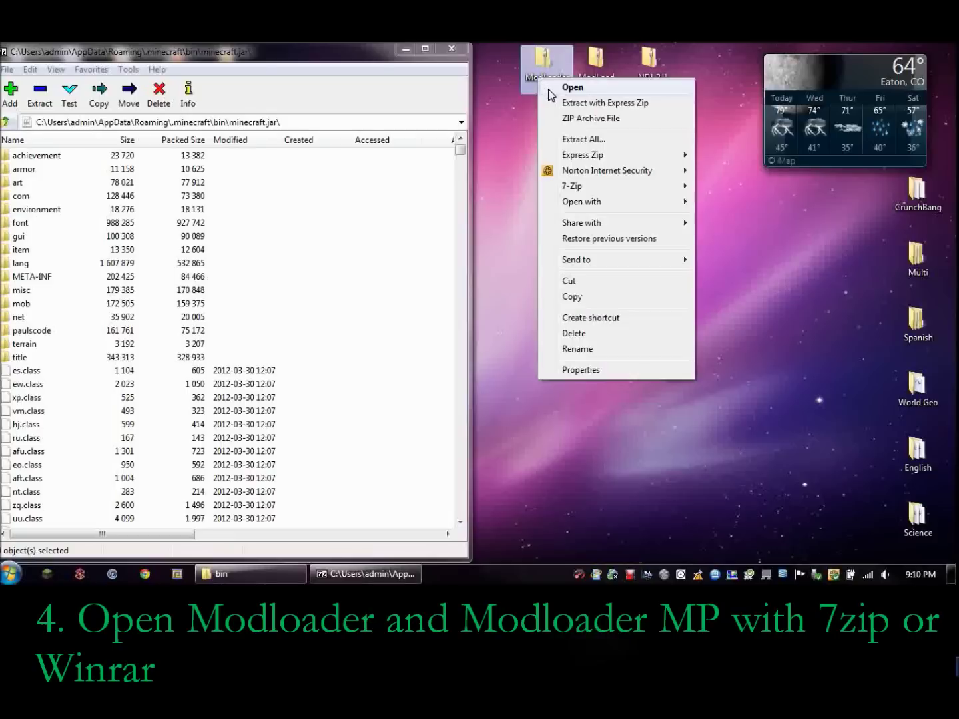
{"action": "left_click", "coordinate": [580, 120]}
Copy all 19 ModLoader class files into minecraft.jar, confirming the copy.
{"action": "left_click_drag", "start_coordinate": [453, 105], "coordinate": [842, 74]}
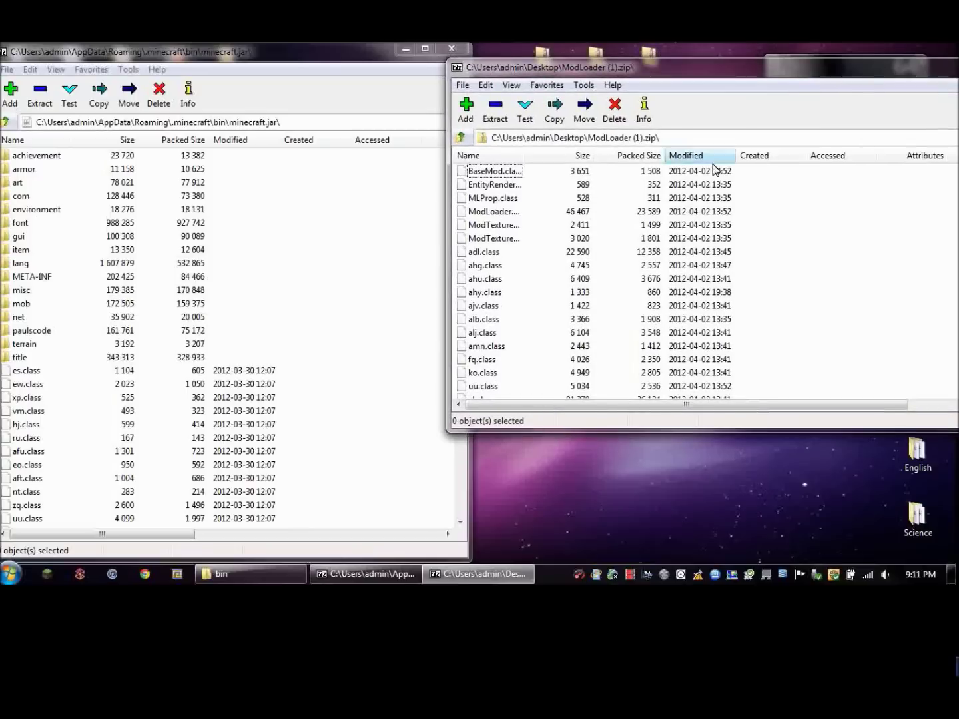
{"action": "left_click", "coordinate": [494, 171]}
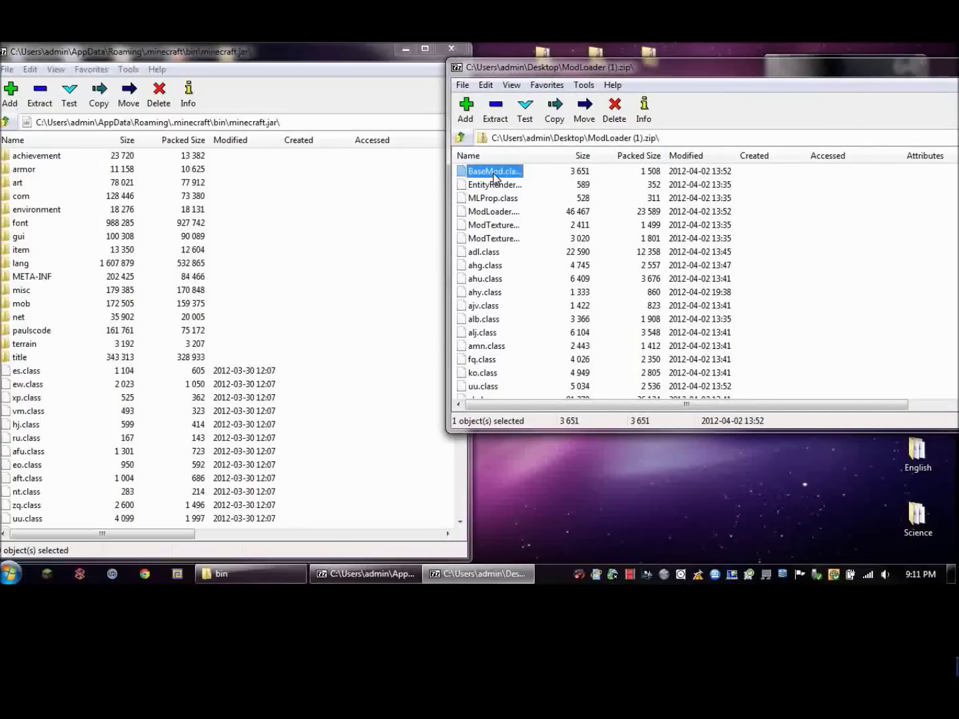
{"action": "key", "text": "ctrl+a"}
{"action": "left_click_drag", "start_coordinate": [493, 211], "coordinate": [87, 457]}
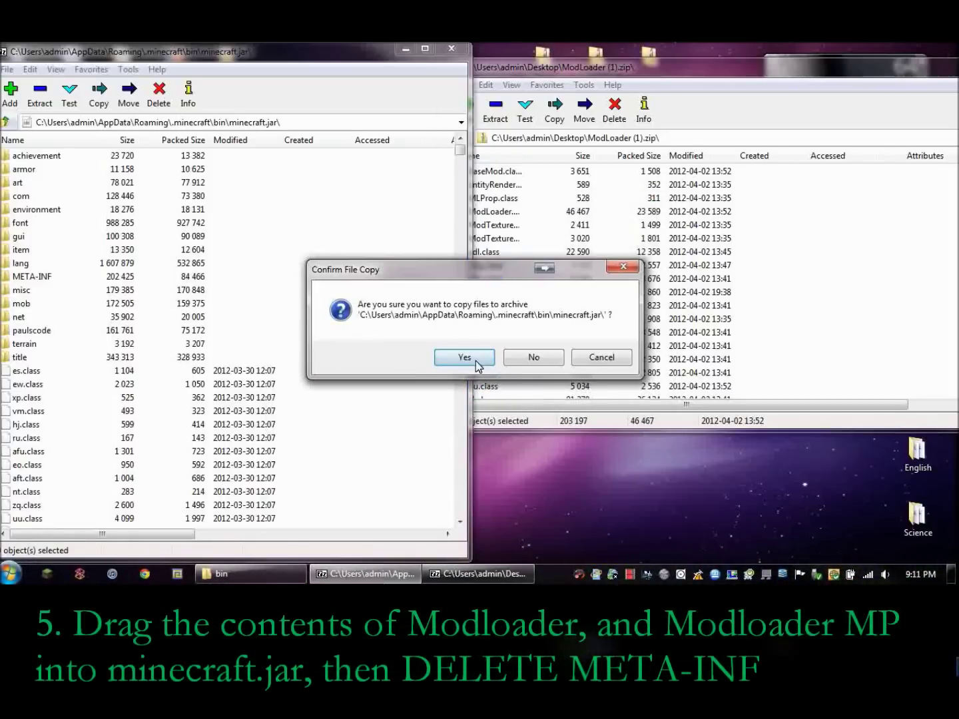
{"action": "left_click", "coordinate": [474, 360]}
Close the ModLoader archive window and move its desktop icon beside Spanish.
{"action": "left_click_drag", "start_coordinate": [705, 45], "coordinate": [679, 111]}
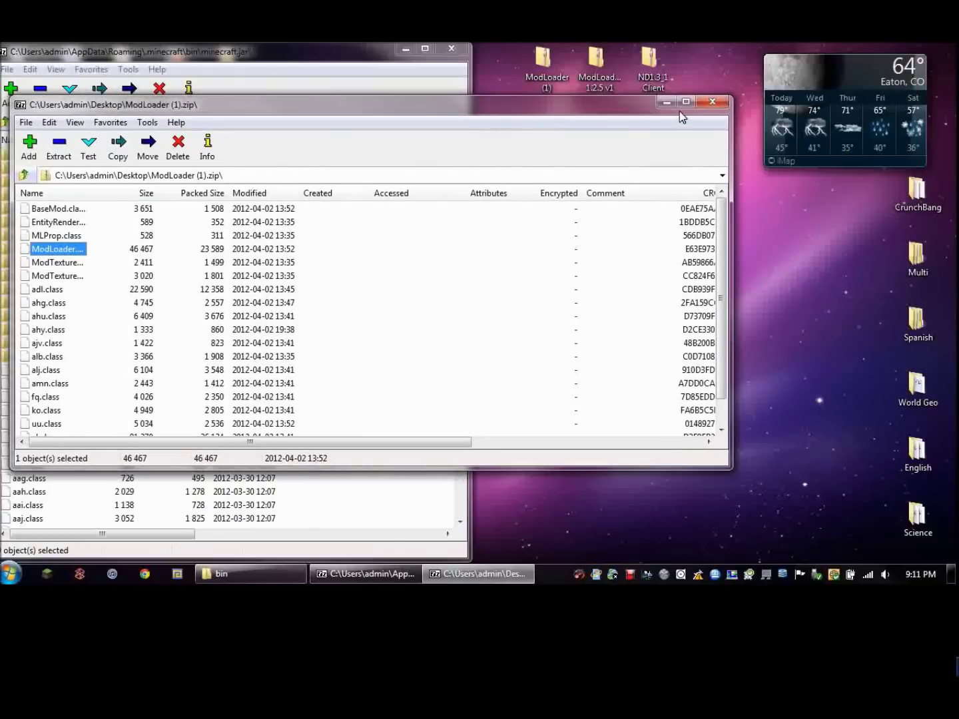
{"action": "left_click", "coordinate": [713, 102]}
{"action": "left_click_drag", "start_coordinate": [545, 65], "coordinate": [862, 360]}
Open ModLoaderMP 1.2.5 v1.zip in 7-Zip and move its window to the right.
{"action": "right_click", "coordinate": [599, 72]}
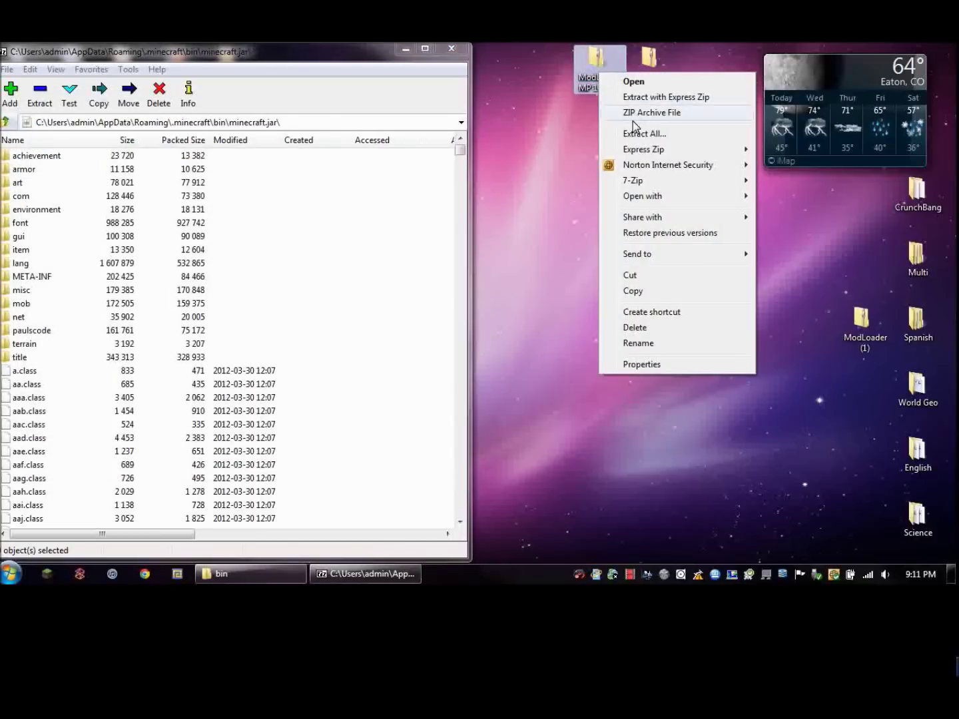
{"action": "mouse_move", "coordinate": [644, 176]}
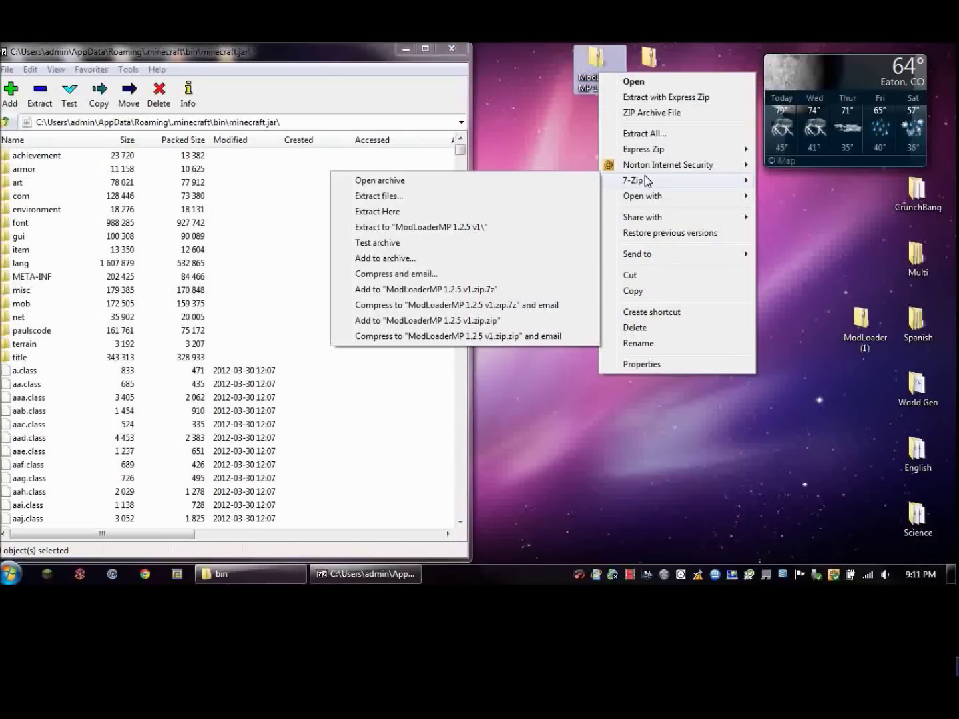
{"action": "left_click", "coordinate": [456, 184]}
{"action": "left_click_drag", "start_coordinate": [329, 104], "coordinate": [836, 104]}
Copy all nine ModLoaderMP class files into minecraft.jar, confirming the copy.
{"action": "left_click", "coordinate": [568, 208]}
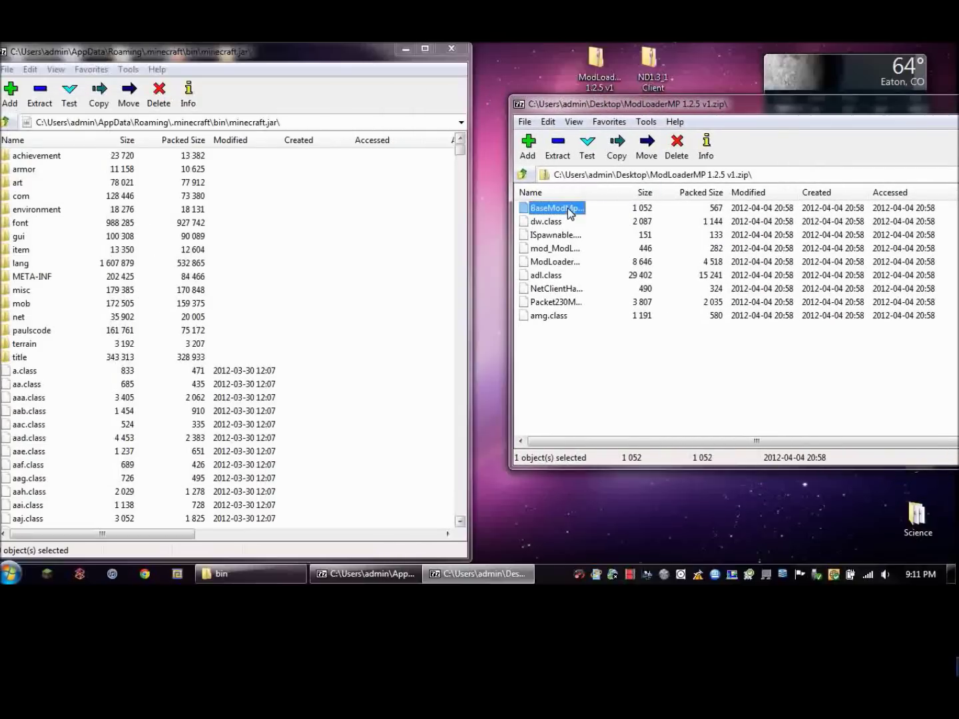
{"action": "key", "text": "ctrl+a"}
{"action": "left_click_drag", "start_coordinate": [512, 266], "coordinate": [300, 439]}
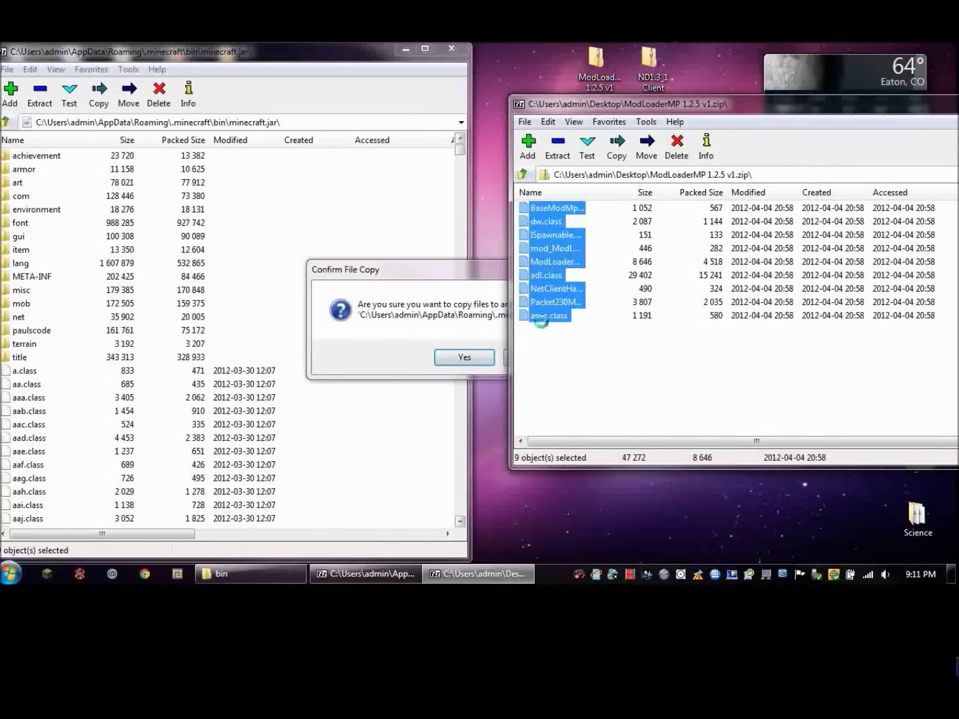
{"action": "left_click", "coordinate": [464, 357]}
{"action": "left_click", "coordinate": [554, 261]}
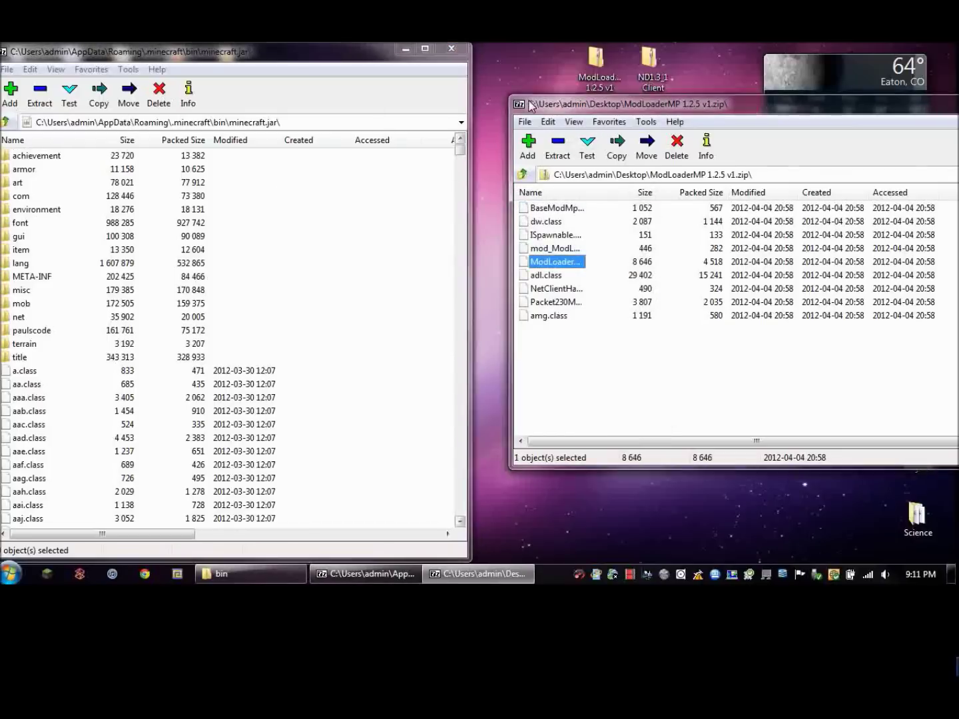
{"action": "left_click_drag", "start_coordinate": [915, 105], "coordinate": [516, 128]}
Close the ModLoaderMP window and delete the META-INF folder from minecraft.jar.
{"action": "left_click", "coordinate": [813, 124]}
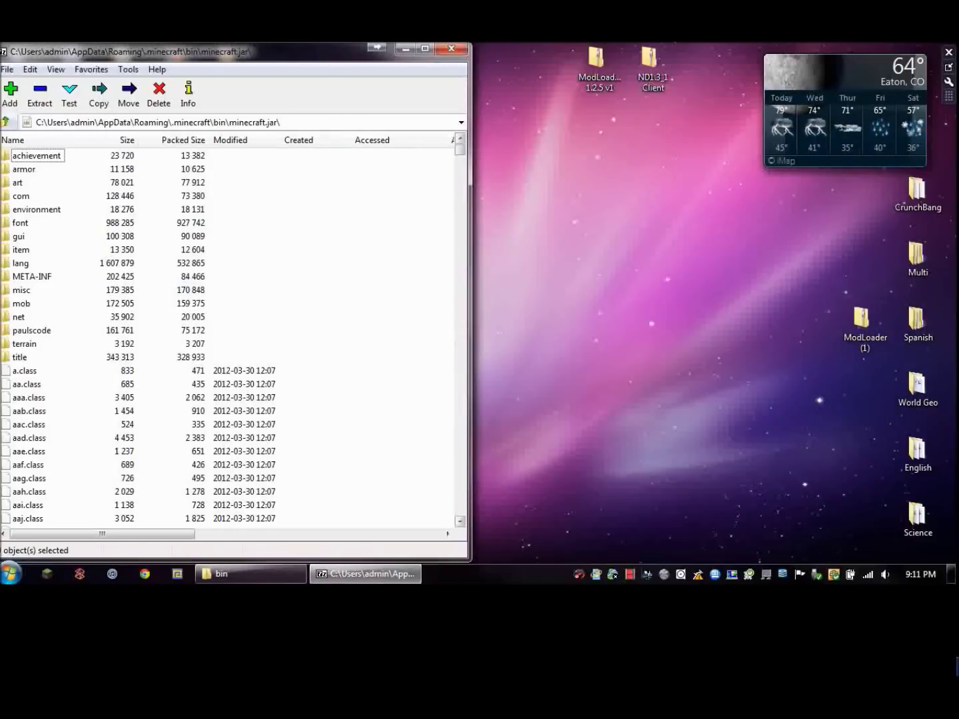
{"action": "left_click", "coordinate": [37, 279]}
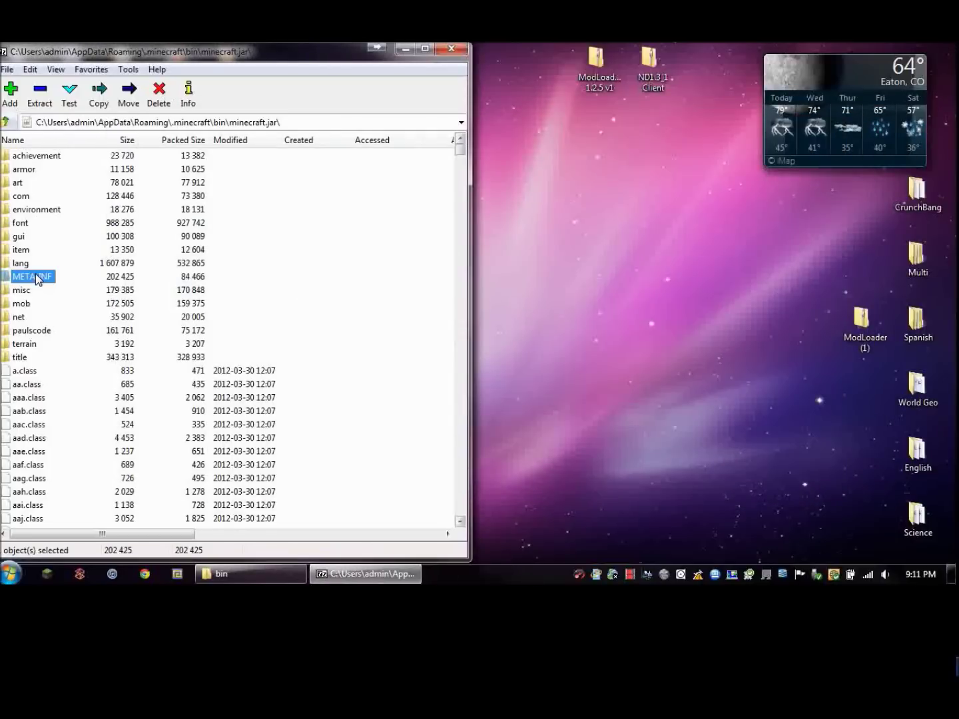
{"action": "key", "text": "Delete"}
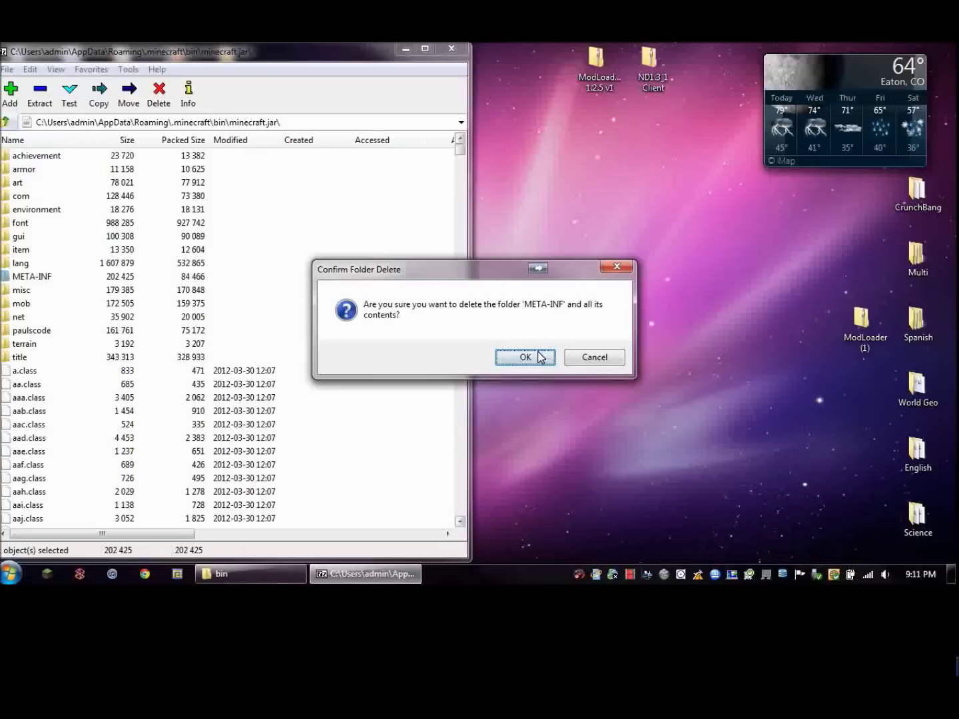
{"action": "left_click", "coordinate": [529, 357]}
Move the ModLoader MP icon below ModLoader (1) and the ND1.3.1 Client icon lower.
{"action": "left_click", "coordinate": [598, 66]}
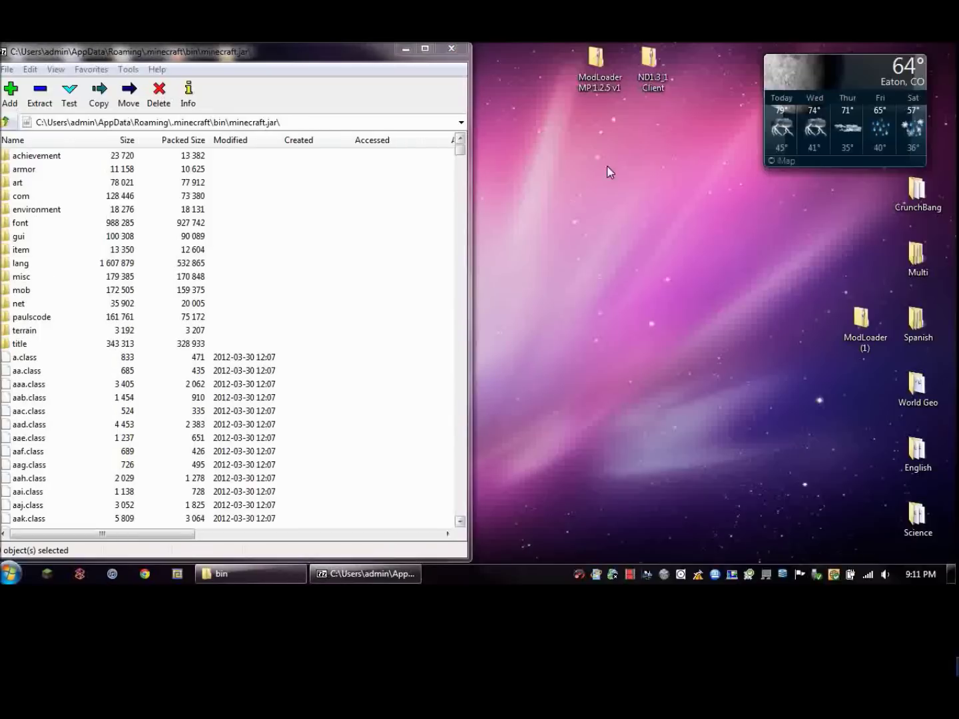
{"action": "left_click_drag", "start_coordinate": [598, 67], "coordinate": [869, 399]}
{"action": "left_click_drag", "start_coordinate": [658, 83], "coordinate": [605, 150]}
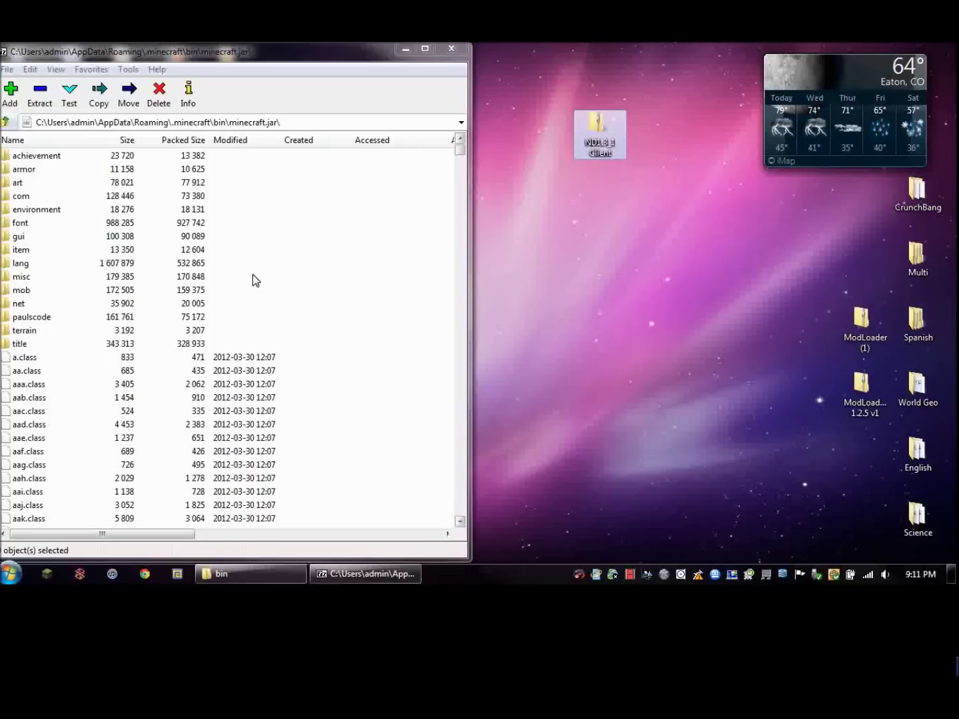
Close minecraft.jar and create a new folder named mods inside .minecraft.
{"action": "left_click", "coordinate": [454, 51]}
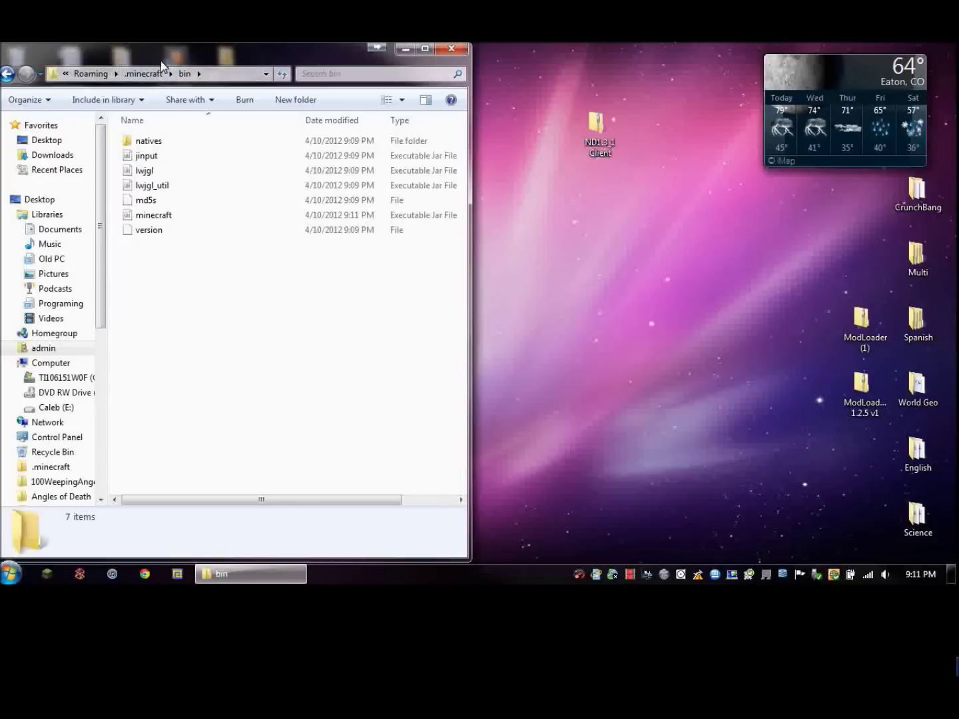
{"action": "left_click", "coordinate": [144, 74]}
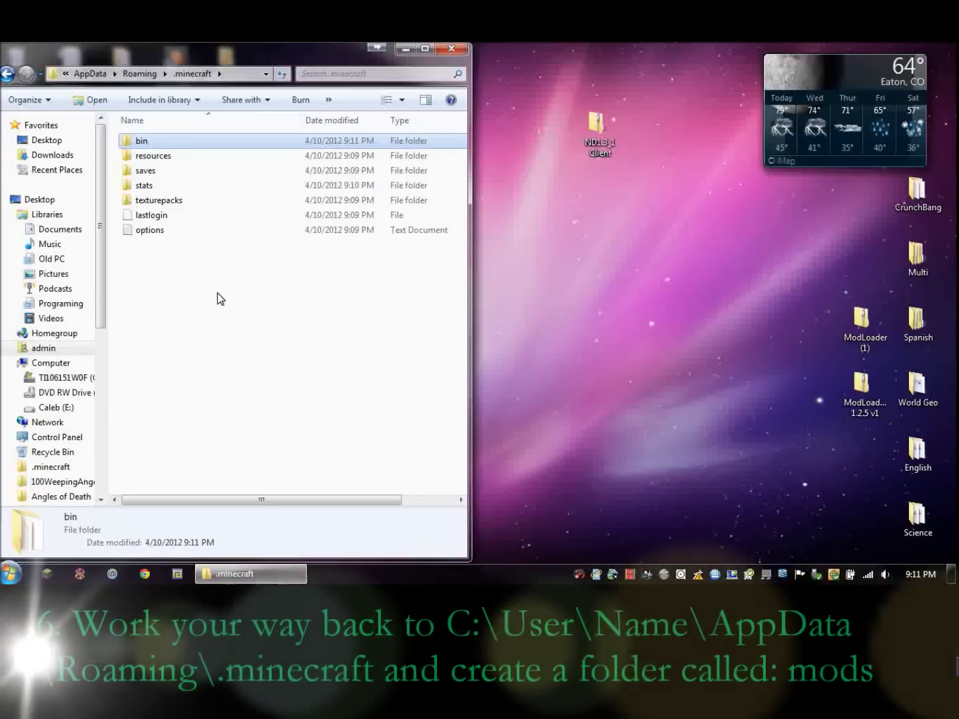
{"action": "right_click", "coordinate": [212, 279]}
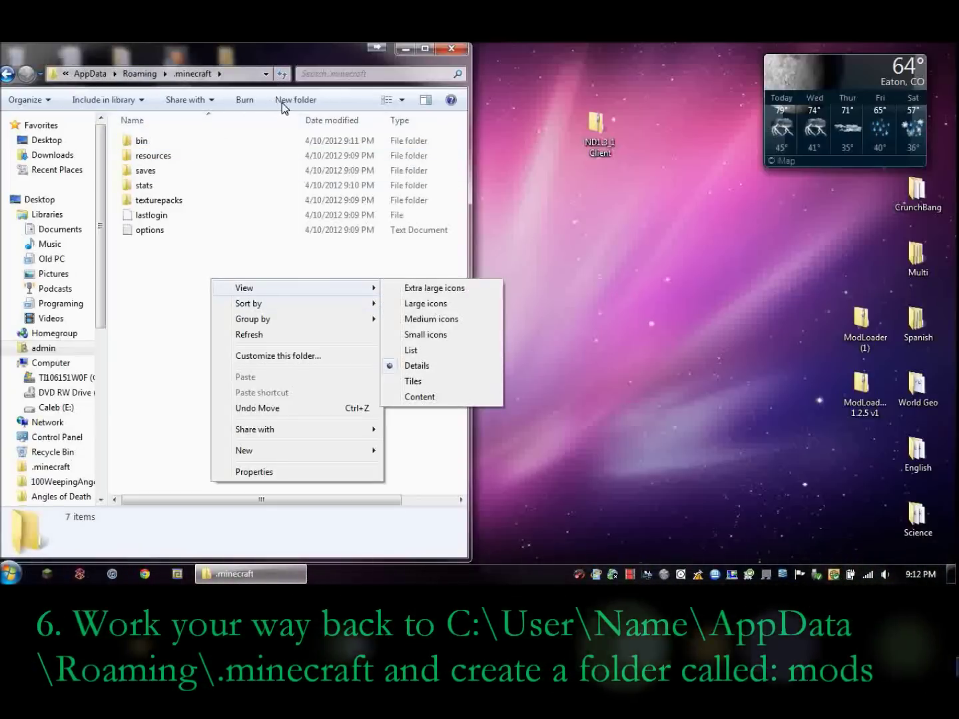
{"action": "left_click", "coordinate": [280, 100]}
{"action": "type", "text": "mods"}
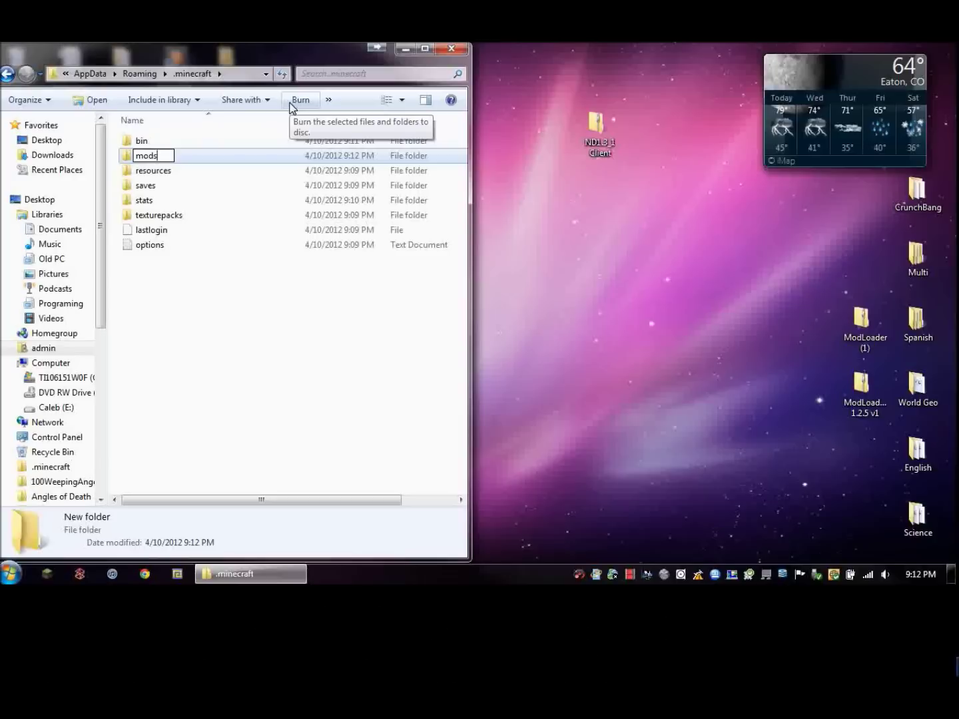
{"action": "key", "text": "Return"}
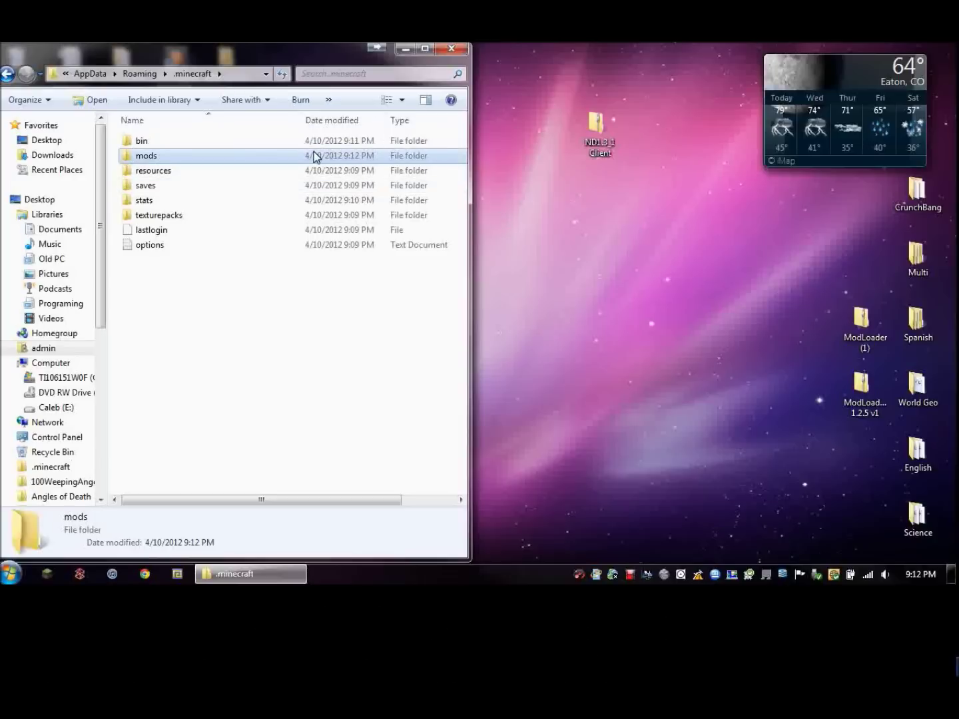
Move the ND1.3_1 Client zip from the desktop into mods and close the window.
{"action": "double_click", "coordinate": [315, 157]}
{"action": "left_click", "coordinate": [596, 129]}
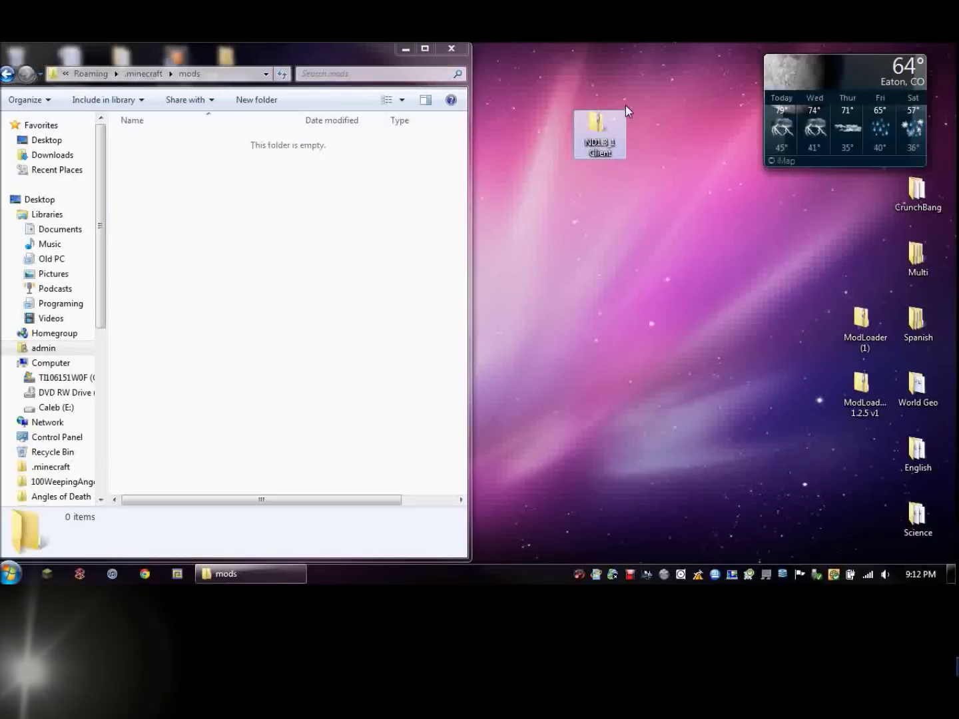
{"action": "left_click_drag", "start_coordinate": [609, 120], "coordinate": [283, 183]}
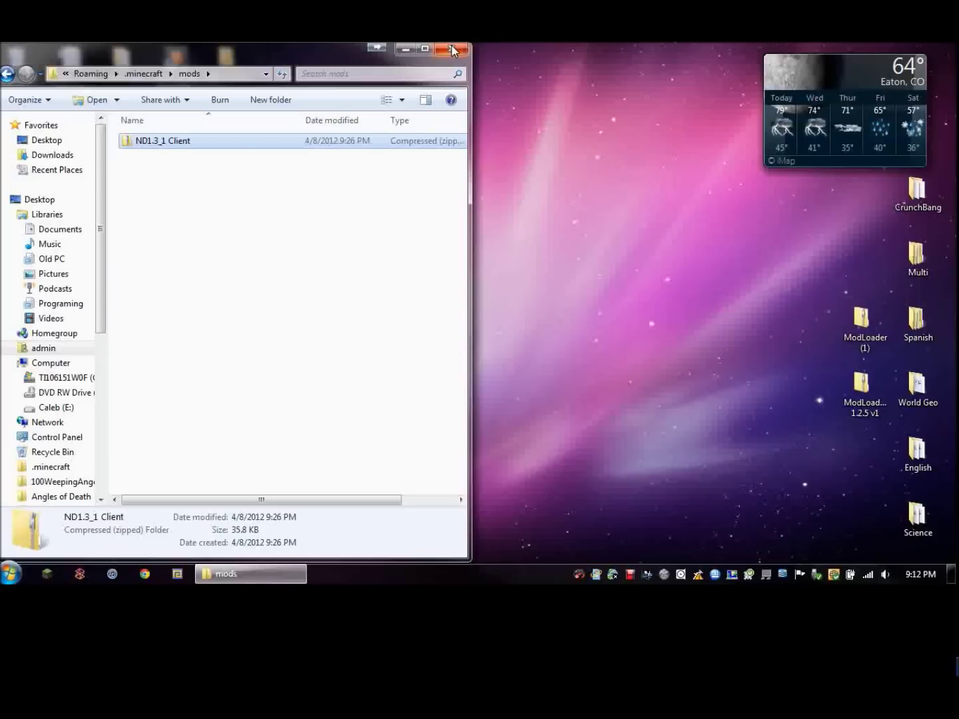
{"action": "left_click", "coordinate": [453, 51]}
Log in from the launcher and begin creating a new singleplayer world.
{"action": "left_click", "coordinate": [57, 573]}
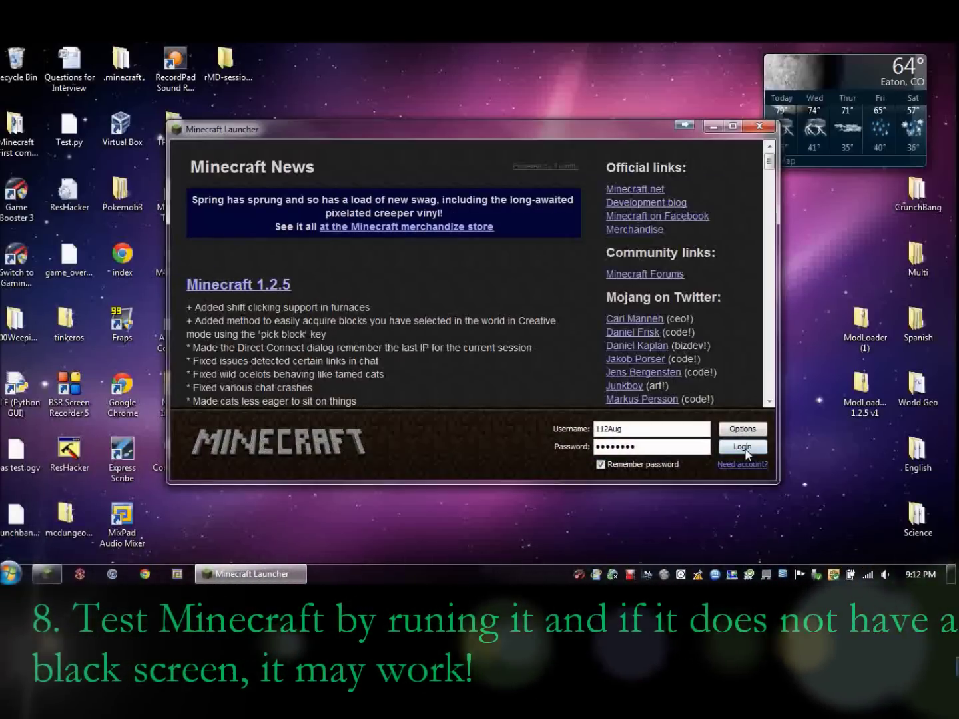
{"action": "left_click", "coordinate": [744, 450]}
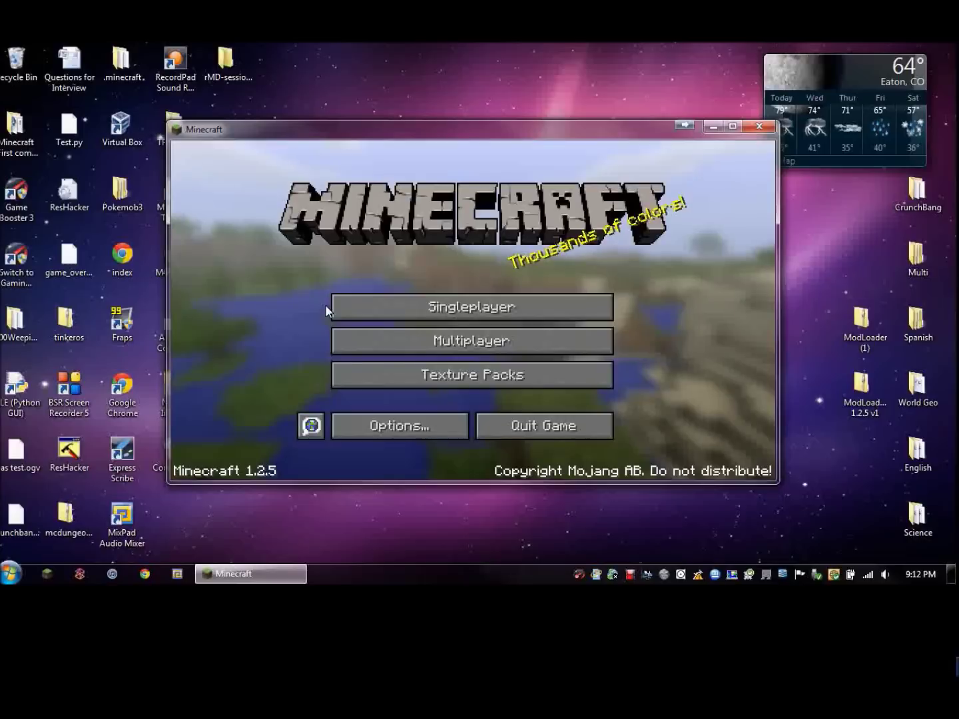
{"action": "left_click", "coordinate": [389, 304]}
{"action": "left_click", "coordinate": [532, 421]}
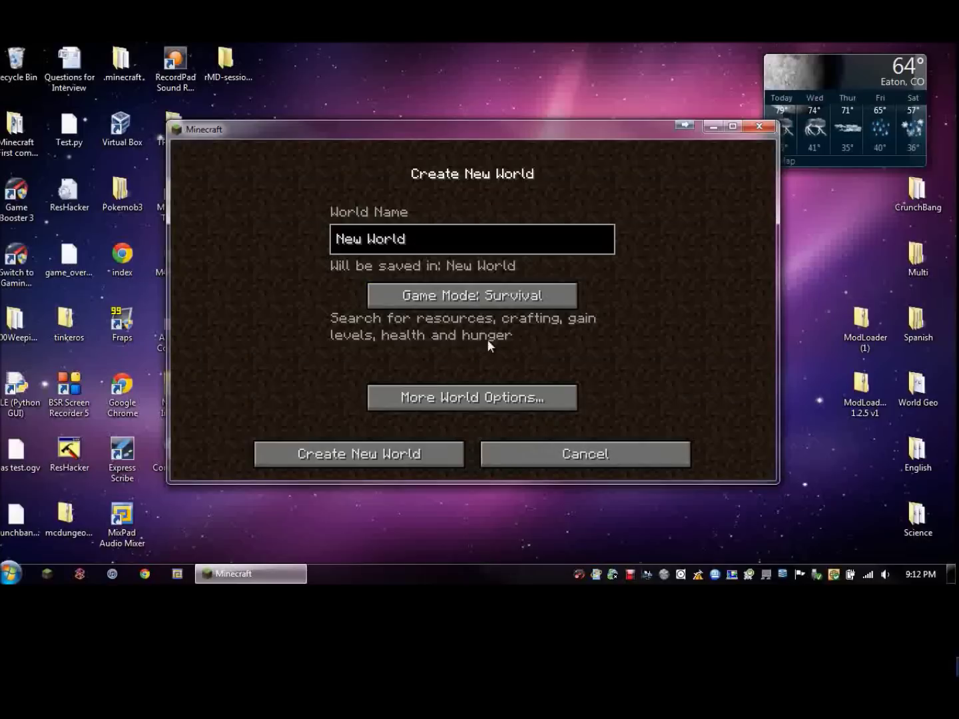
Set the new world to Creative mode, name it Test, and create it.
{"action": "left_click", "coordinate": [468, 290]}
{"action": "left_click", "coordinate": [468, 291]}
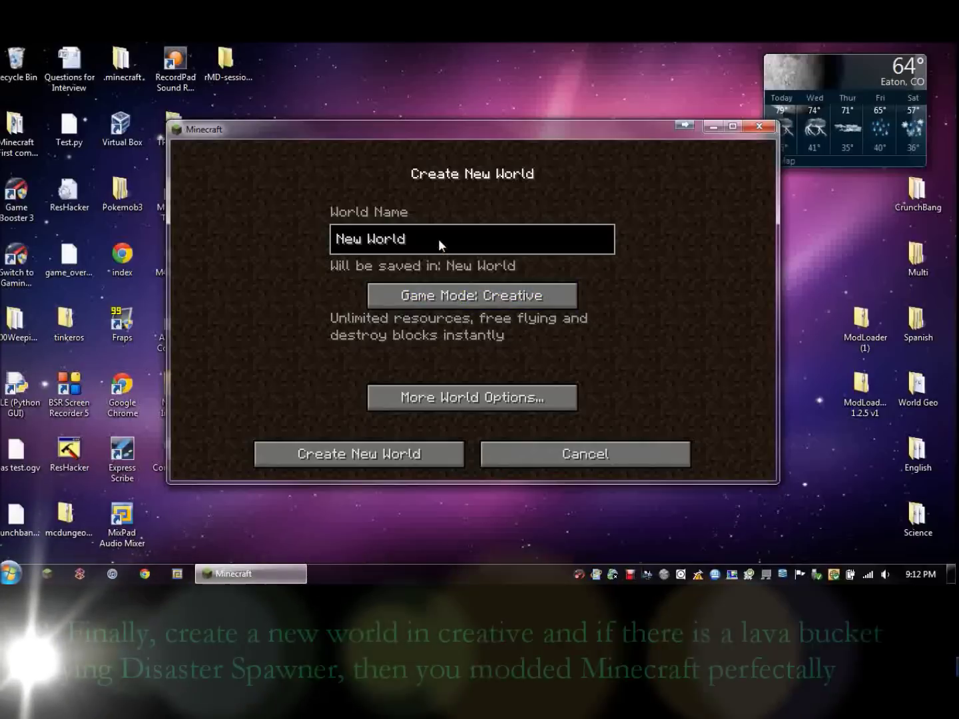
{"action": "key", "text": "BackSpace"}
{"action": "key", "text": "BackSpace"}
{"action": "key", "text": "BackSpace"}
{"action": "key", "text": "BackSpace"}
{"action": "key", "text": "BackSpace"}
{"action": "key", "text": "BackSpace"}
{"action": "key", "text": "BackSpace"}
{"action": "key", "text": "BackSpace"}
{"action": "key", "text": "BackSpace"}
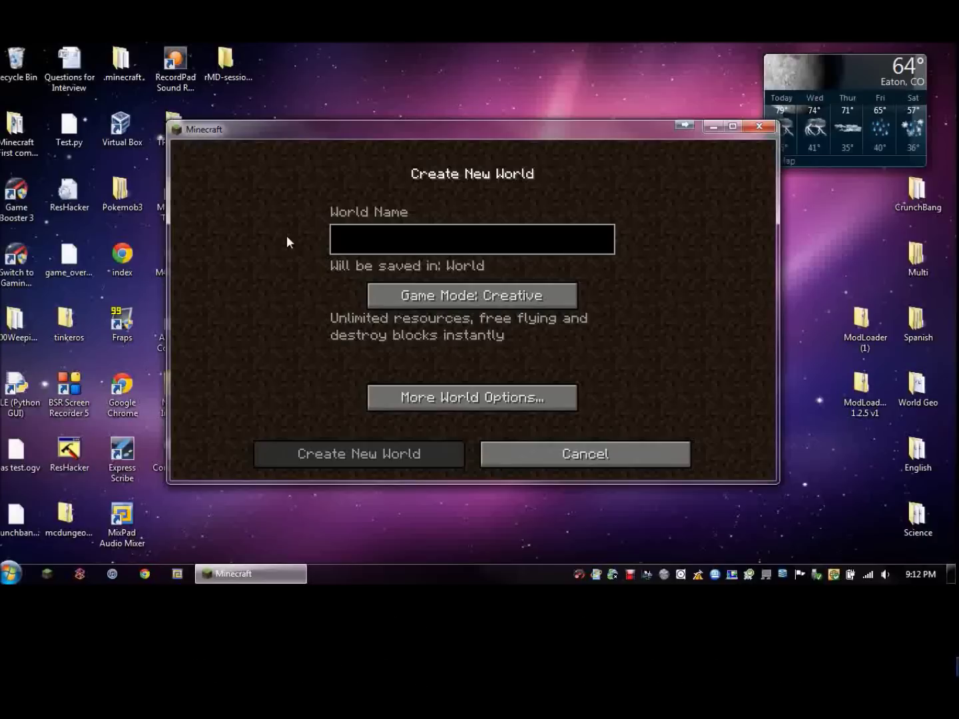
{"action": "type", "text": "Test"}
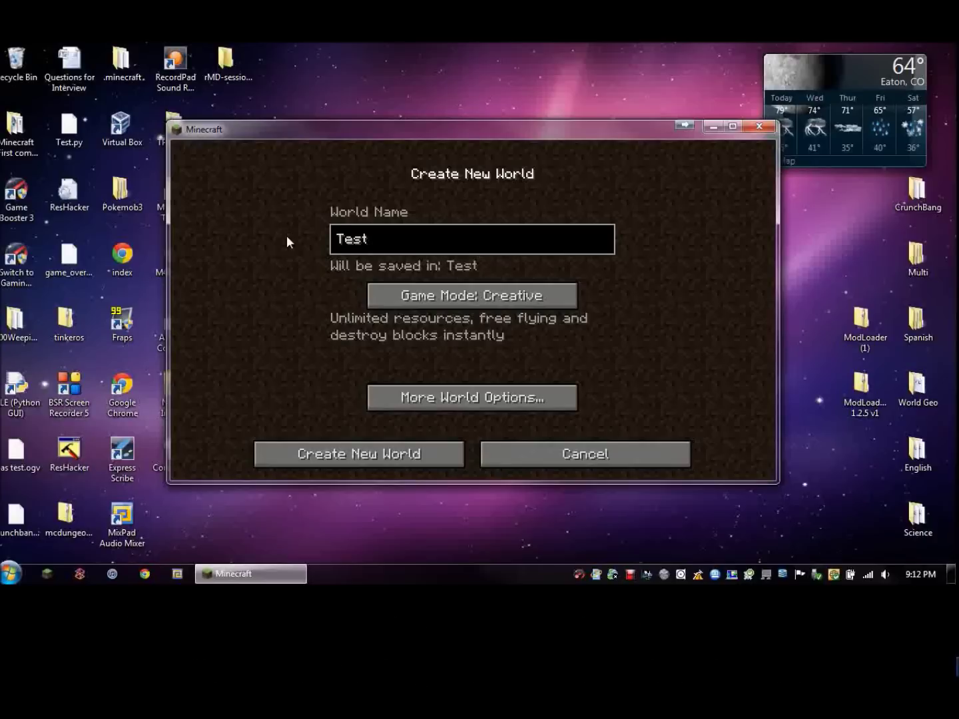
{"action": "left_click", "coordinate": [351, 452]}
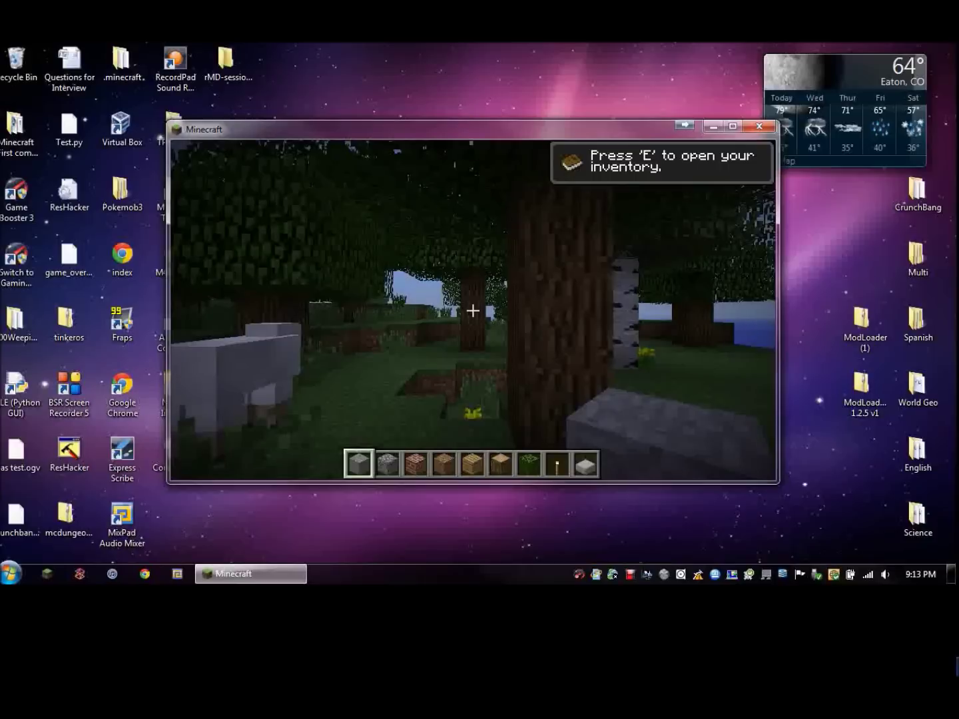
Set Fast graphics, Smooth Lighting off, Minimal particles, Normal render distance, clouds off; walk forward.
{"action": "mouse_move", "coordinate": [472, 311]}
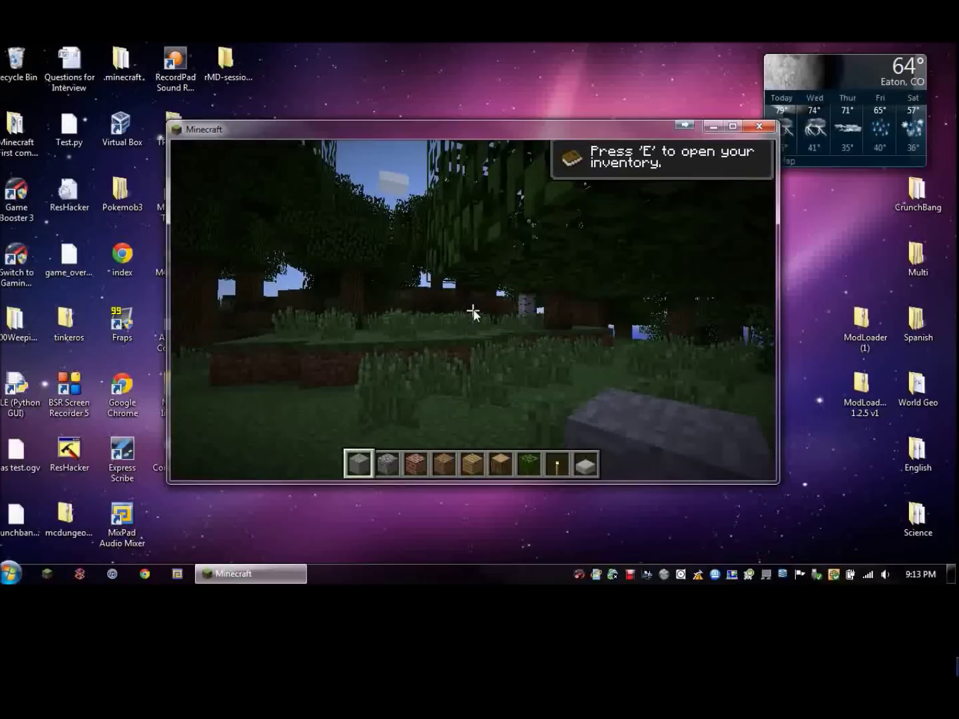
{"action": "key", "text": "Escape"}
{"action": "left_click", "coordinate": [468, 350]}
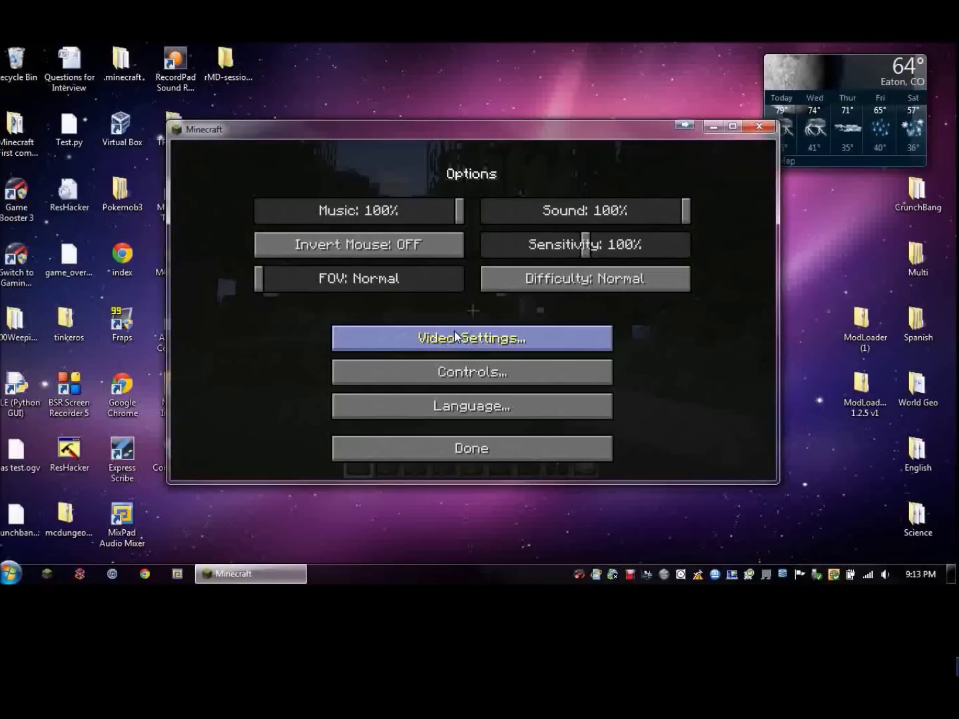
{"action": "left_click", "coordinate": [456, 333]}
{"action": "left_click", "coordinate": [379, 210]}
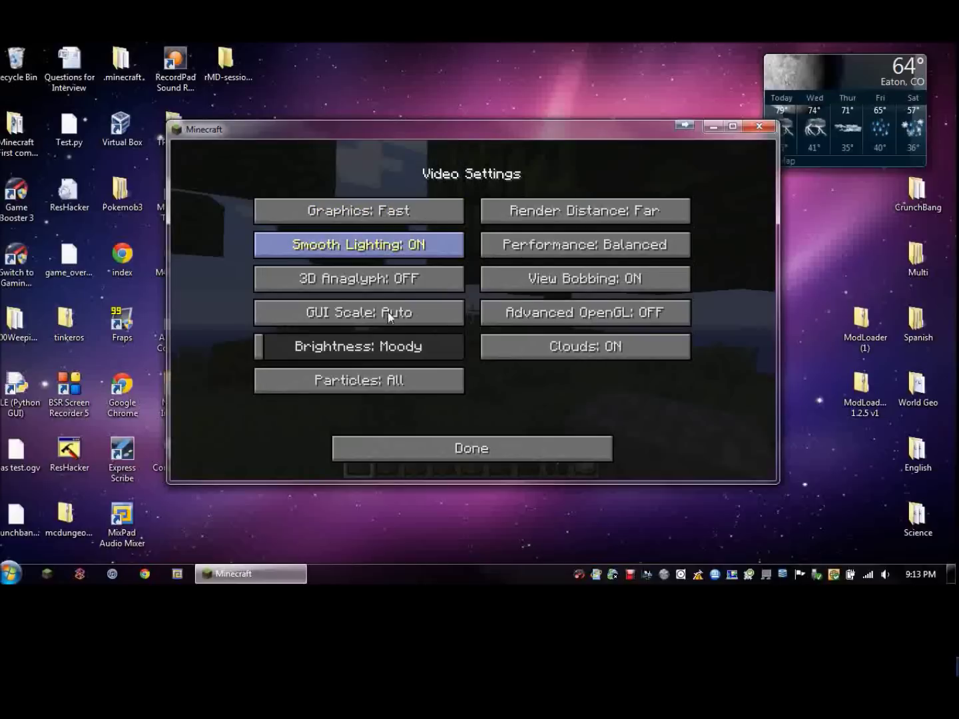
{"action": "left_click", "coordinate": [386, 245]}
{"action": "left_click", "coordinate": [398, 383]}
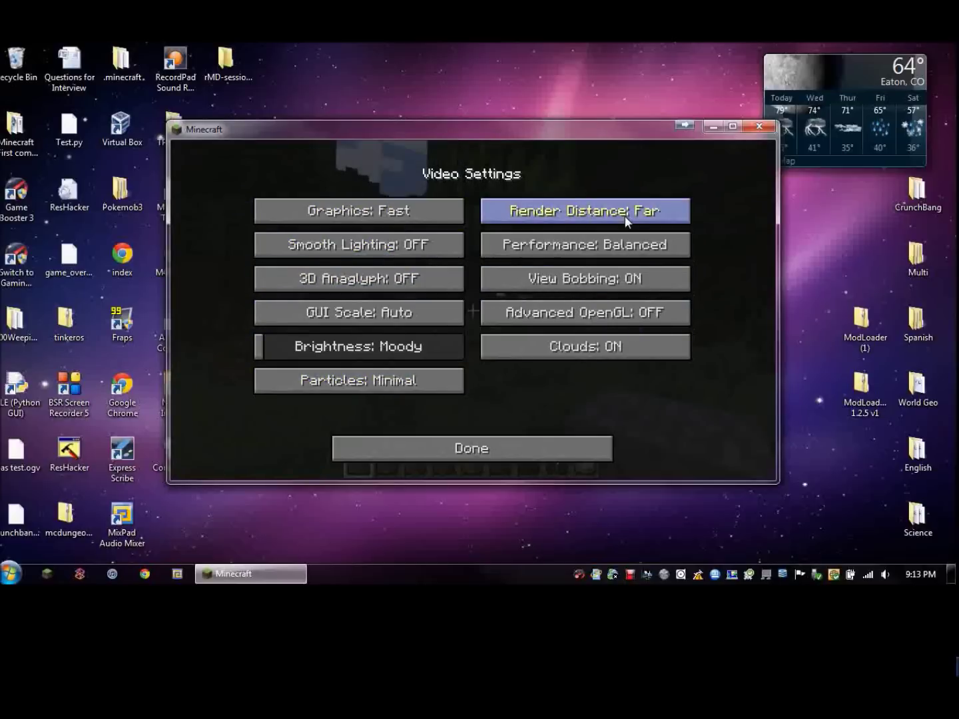
{"action": "left_click", "coordinate": [625, 214]}
{"action": "left_click", "coordinate": [591, 350]}
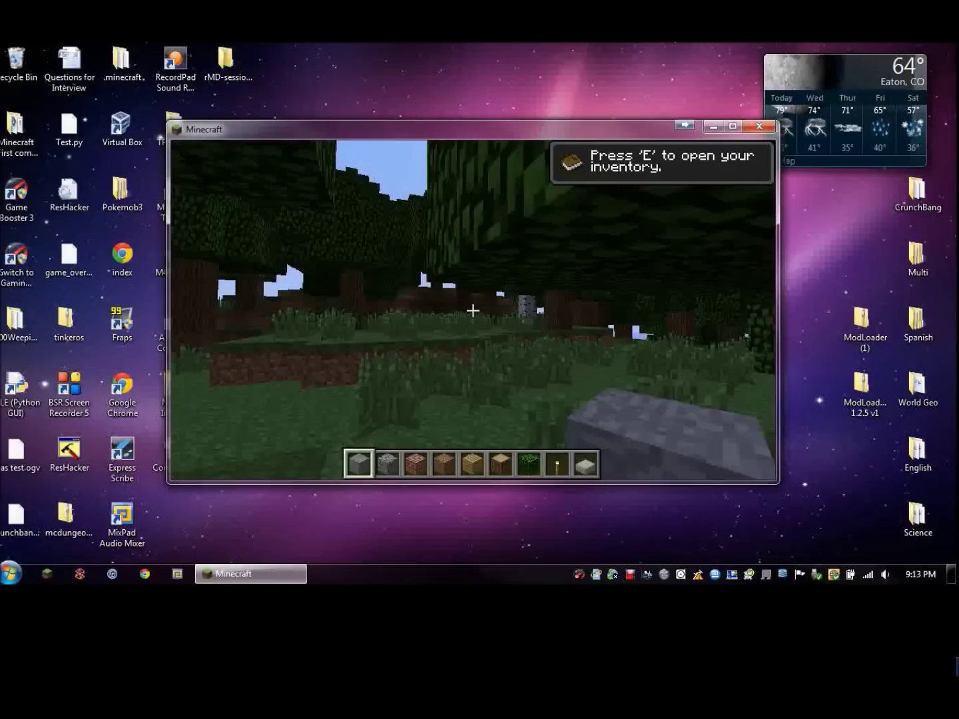
{"action": "key", "text": "Escape"}
{"action": "key", "text": "w"}
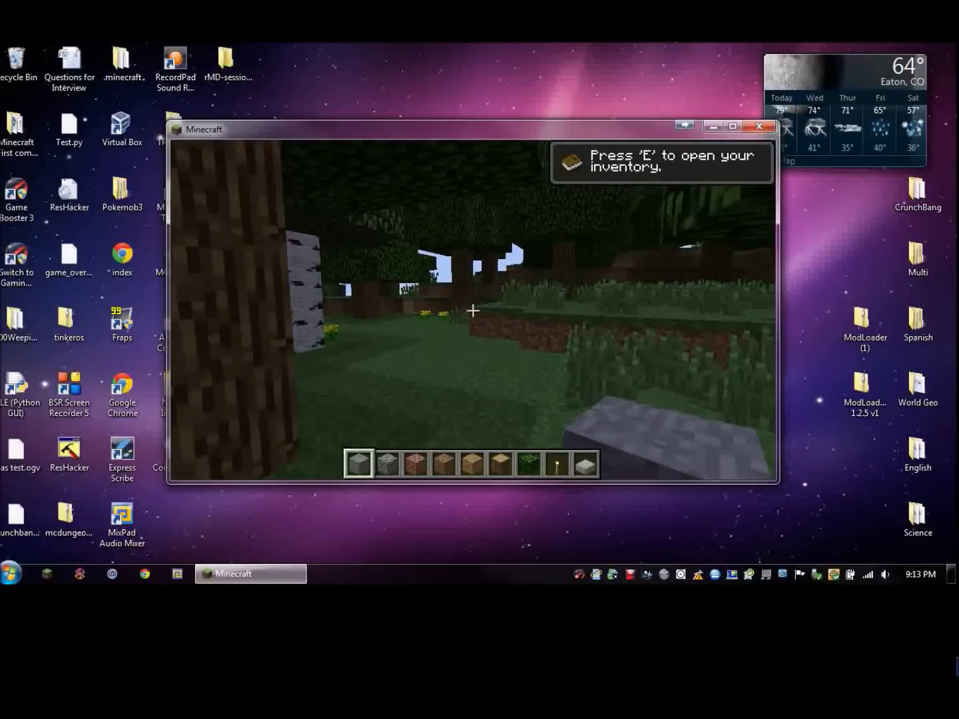
{"action": "key", "text": "w"}
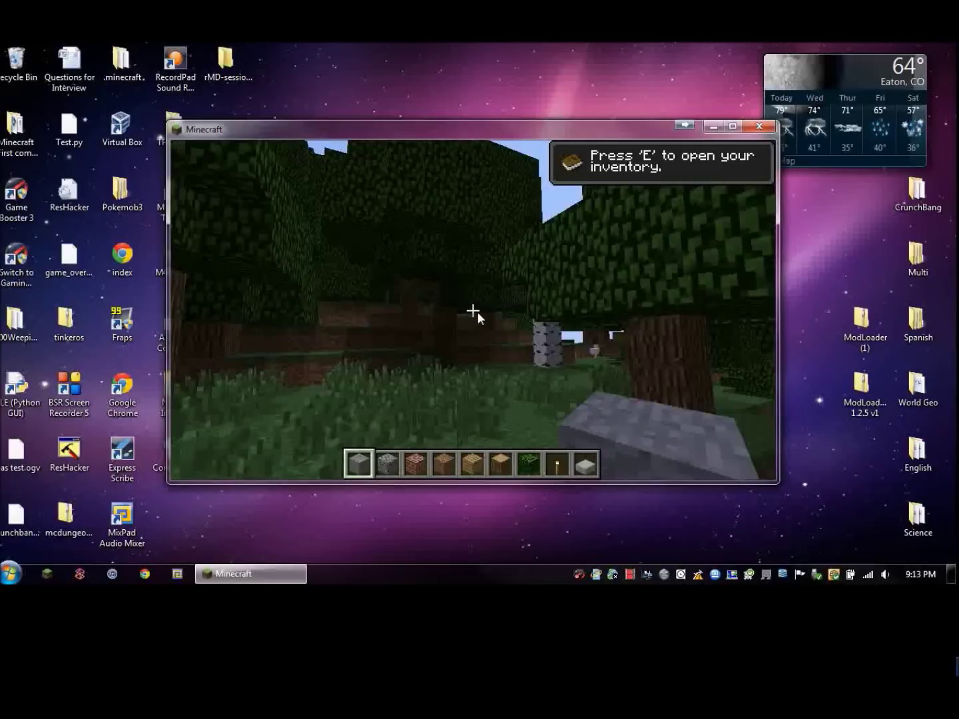
Move the Disaster Spawner from the creative Item Selection into hotbar slot 6.
{"action": "key", "text": "e"}
{"action": "scroll", "coordinate": [513, 318], "scroll_direction": "down", "scroll_amount": 15}
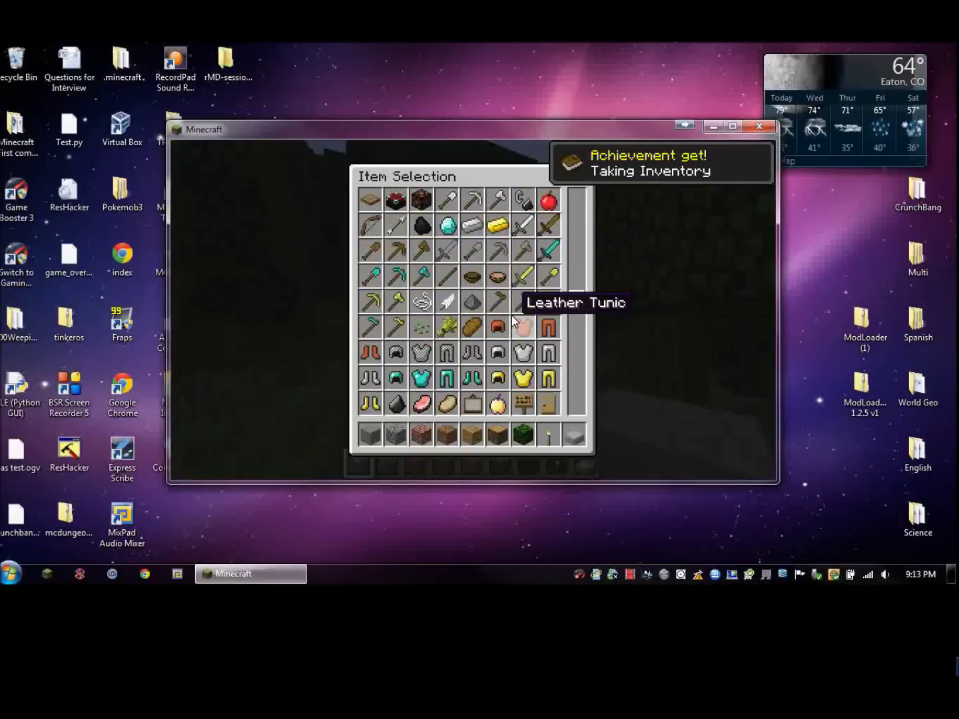
{"action": "scroll", "coordinate": [514, 303], "scroll_direction": "down", "scroll_amount": 4}
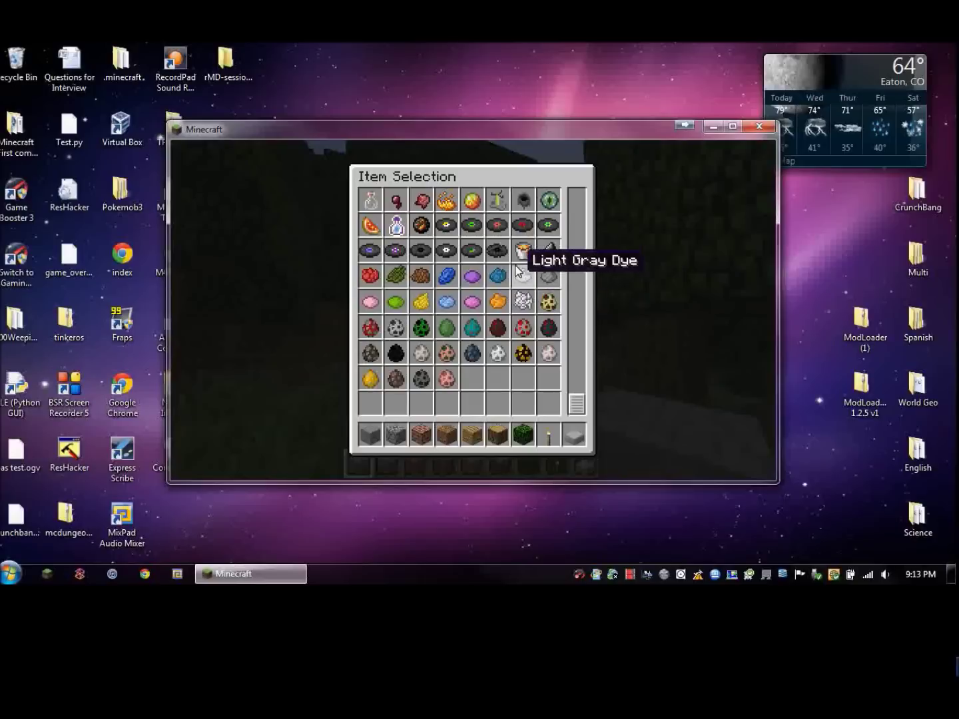
{"action": "left_click", "coordinate": [525, 257]}
{"action": "left_click", "coordinate": [504, 434]}
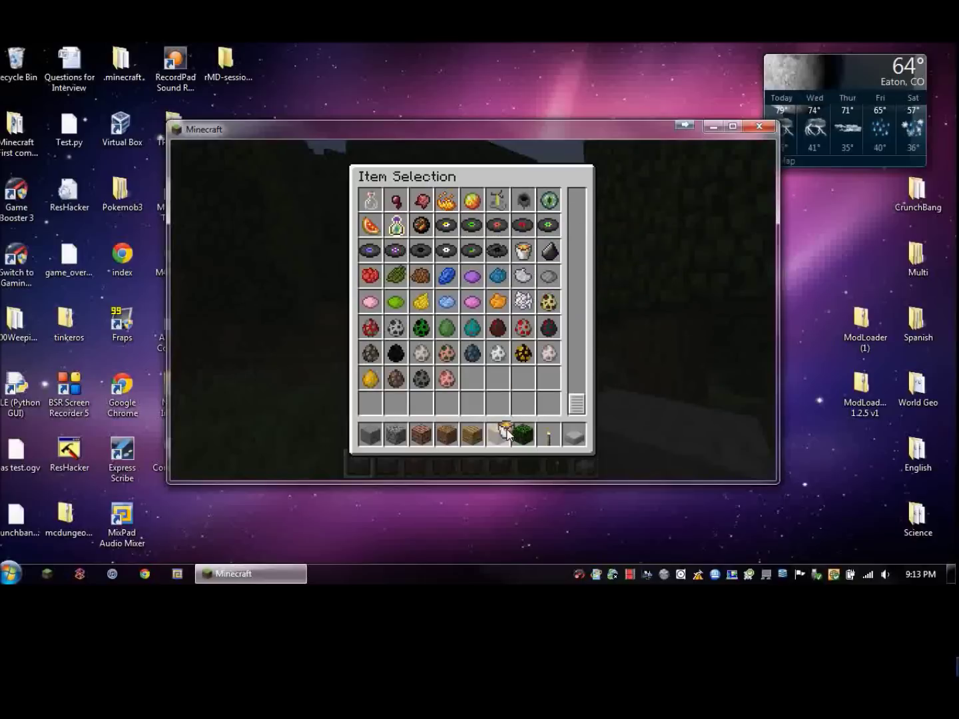
{"action": "key", "text": "Escape"}
Select the Disaster Spawner, set it to Terrain Monster, and spawn one in the forest.
{"action": "scroll", "coordinate": [473, 311], "scroll_direction": "down", "scroll_amount": 4}
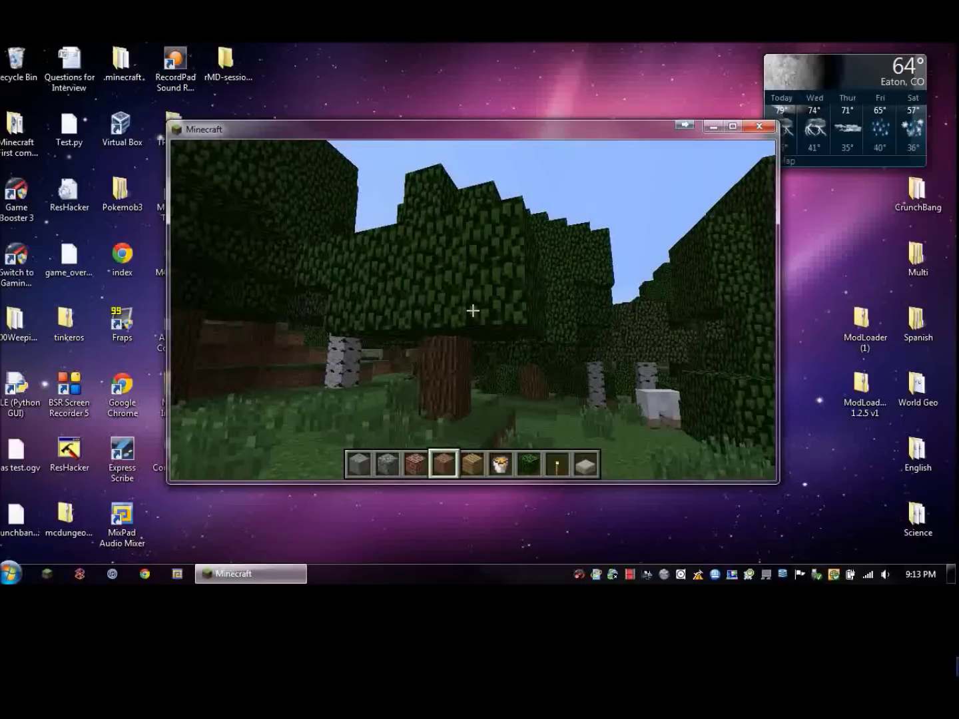
{"action": "scroll", "coordinate": [473, 311], "scroll_direction": "down", "scroll_amount": 1}
{"action": "right_click", "coordinate": [473, 311]}
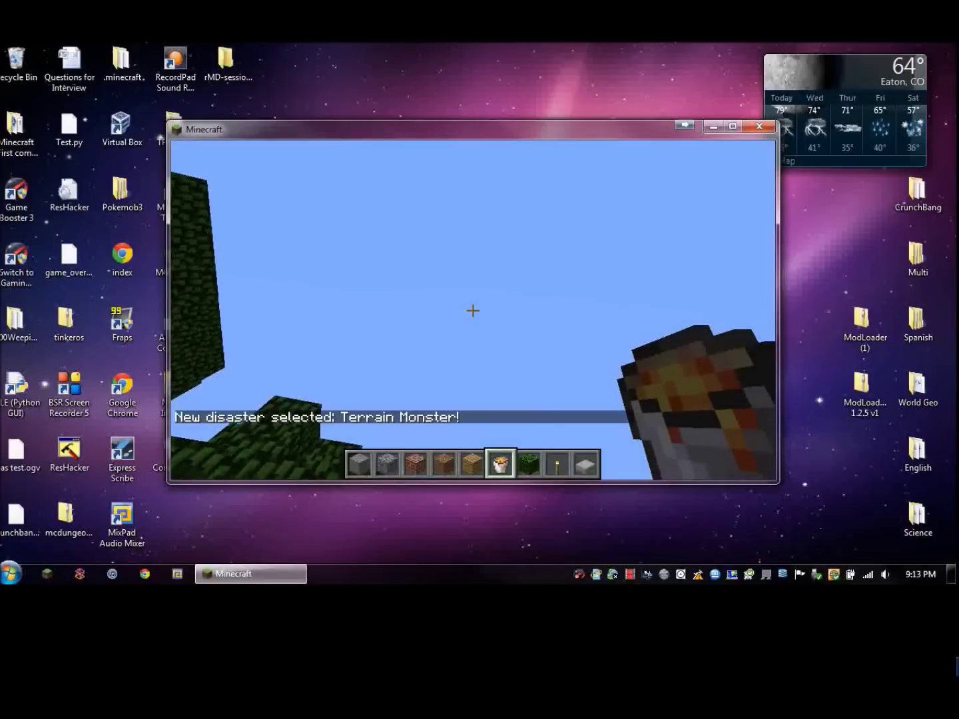
{"action": "right_click", "coordinate": [472, 310]}
{"action": "right_click", "coordinate": [473, 310]}
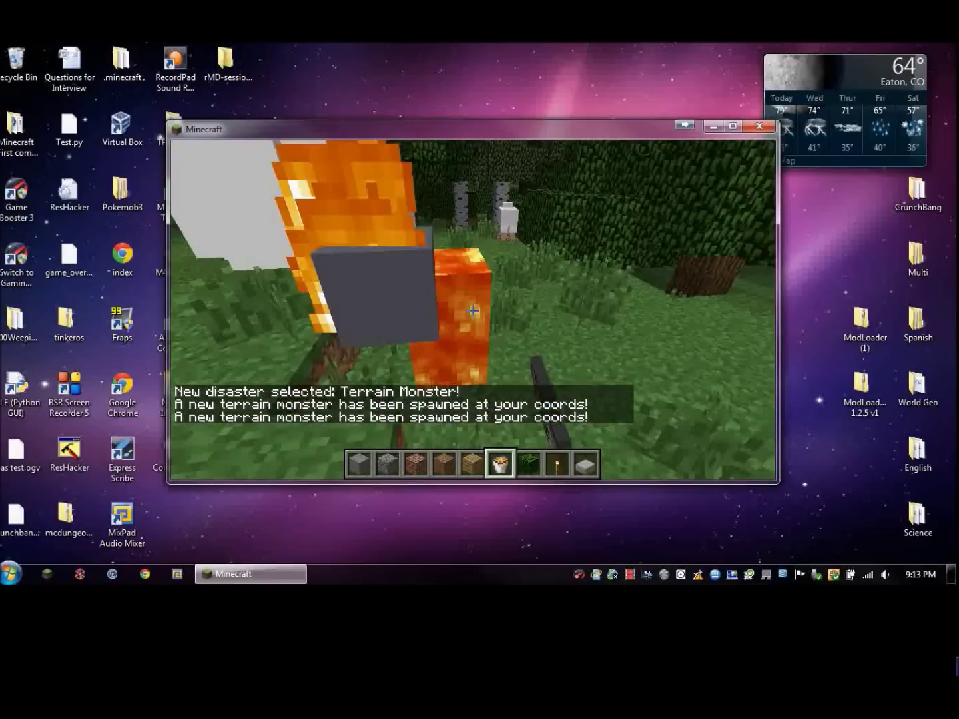